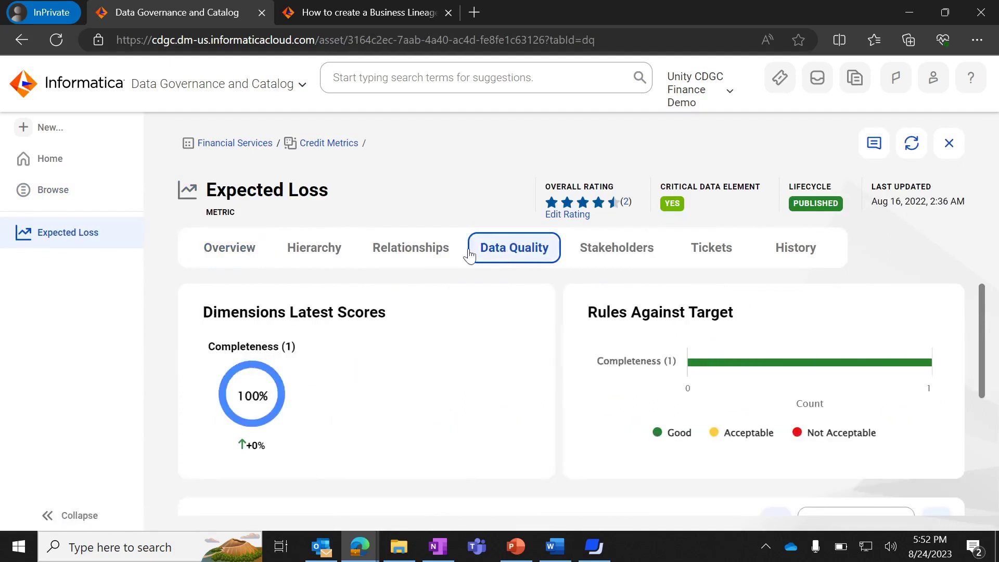
# Step: Show the Expected Loss metric's relationship graph, linking its data set, subdomain and metrics
pyautogui.click(432, 256)
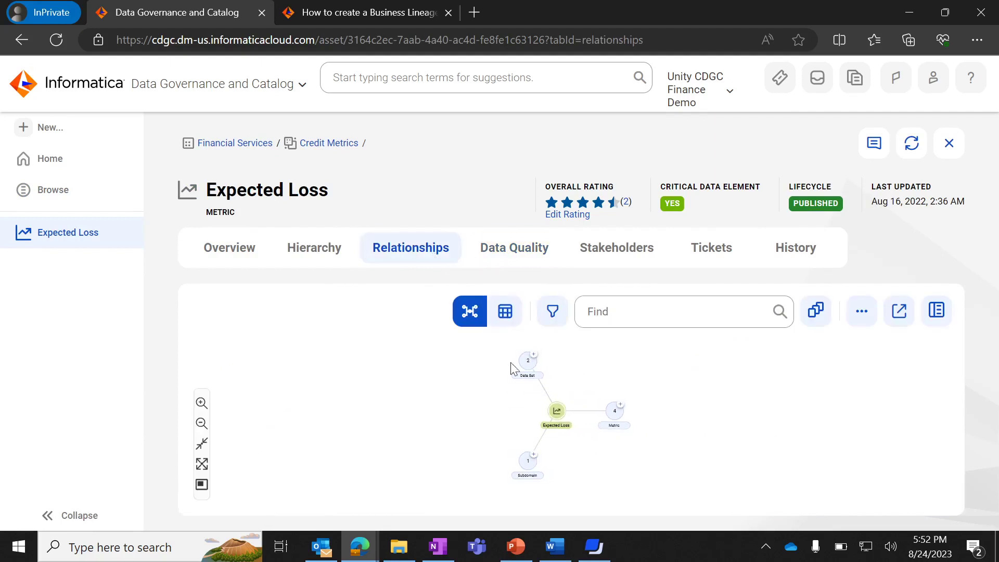
# Step: Expand the graph's Data Set node to reveal the Credit Report and DWH Metrics Data data sets
pyautogui.doubleClick(527, 360)
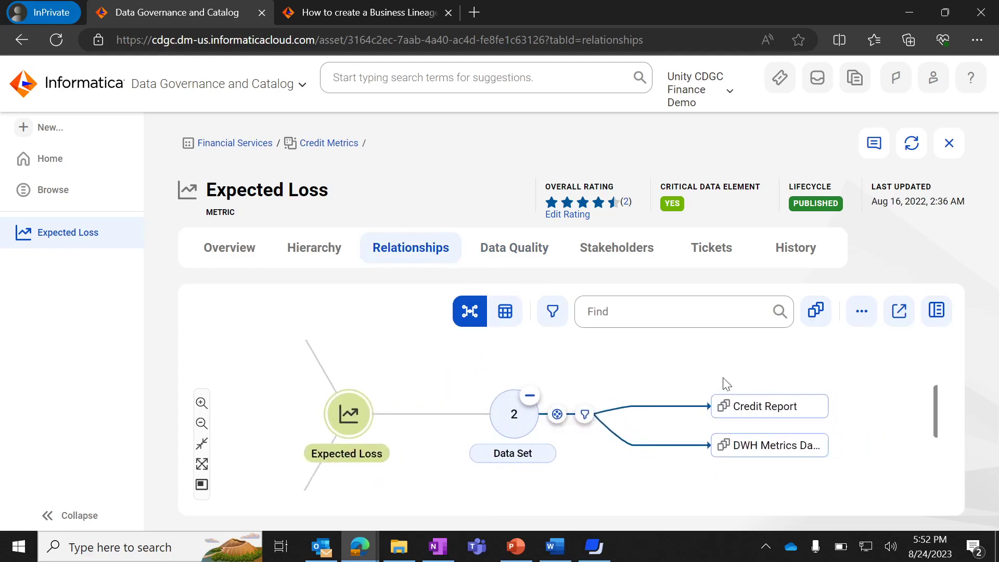
pyautogui.moveTo(743, 448)
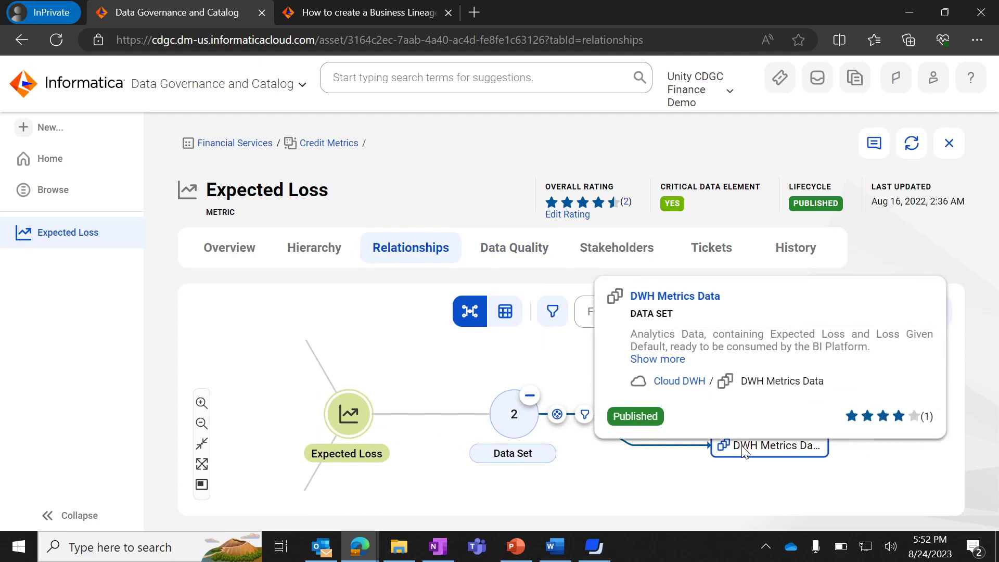
# Step: Open DWH Metrics Data, review its 98.9% Completeness and 87.2% Validity scores, then show its lineage
pyautogui.click(665, 301)
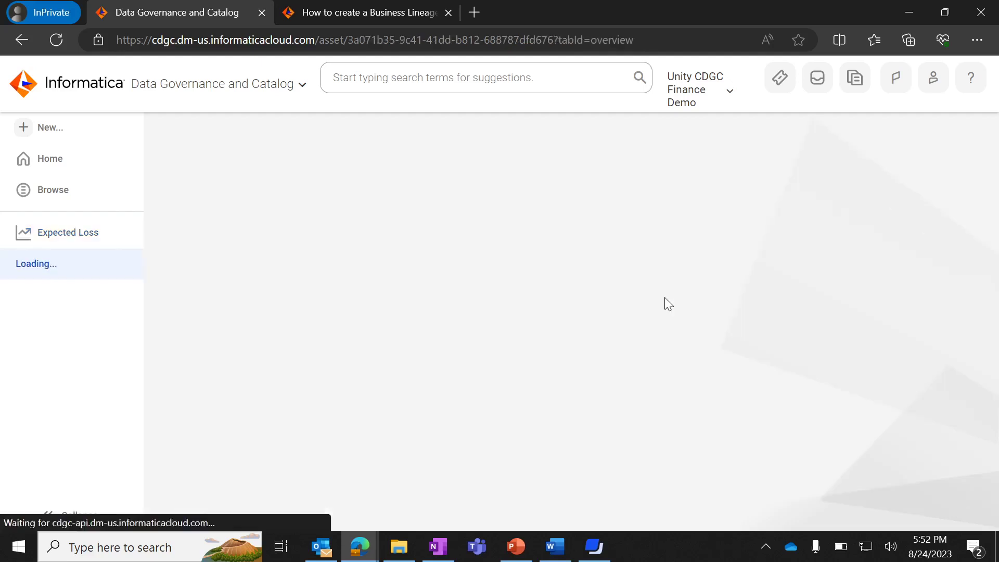
pyautogui.click(591, 252)
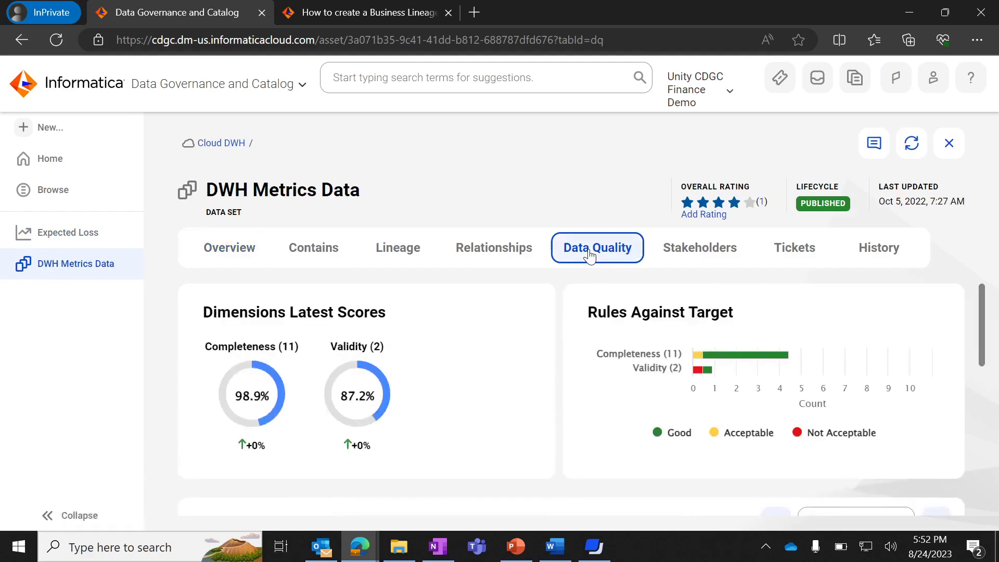
pyautogui.scroll(-3, 572, 396)
pyautogui.scroll(-4, 573, 399)
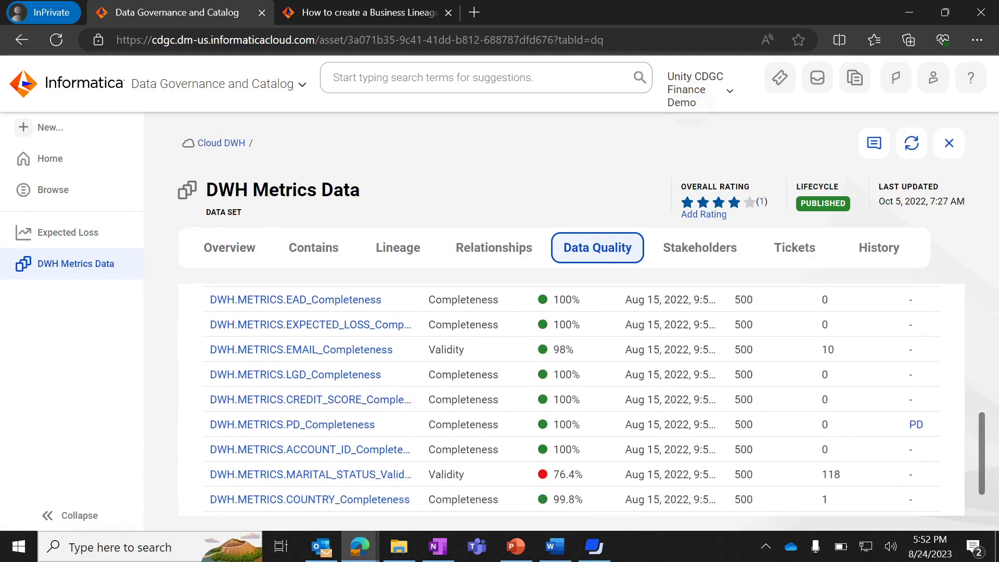
pyautogui.scroll(5, 573, 401)
pyautogui.scroll(1, 573, 401)
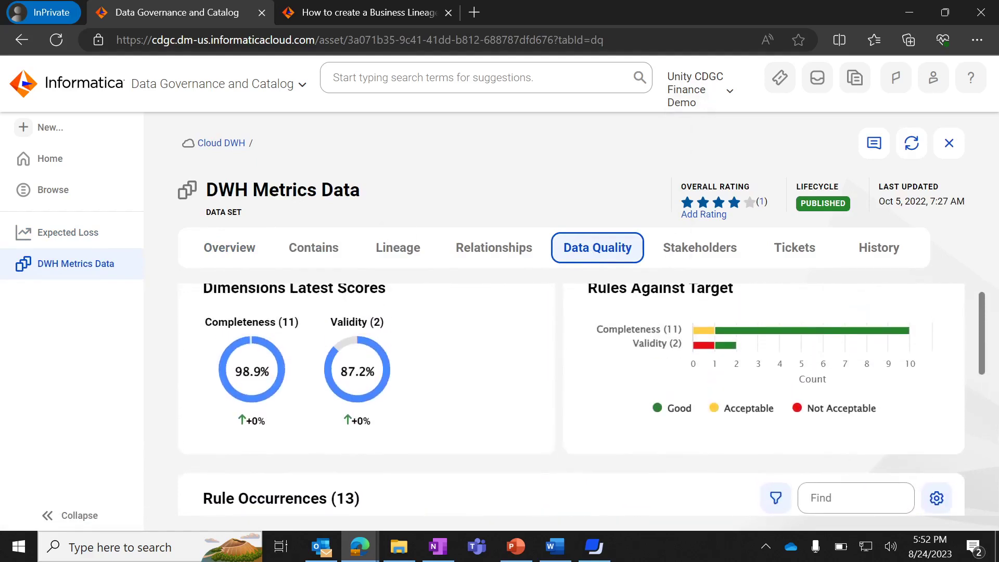
pyautogui.click(399, 247)
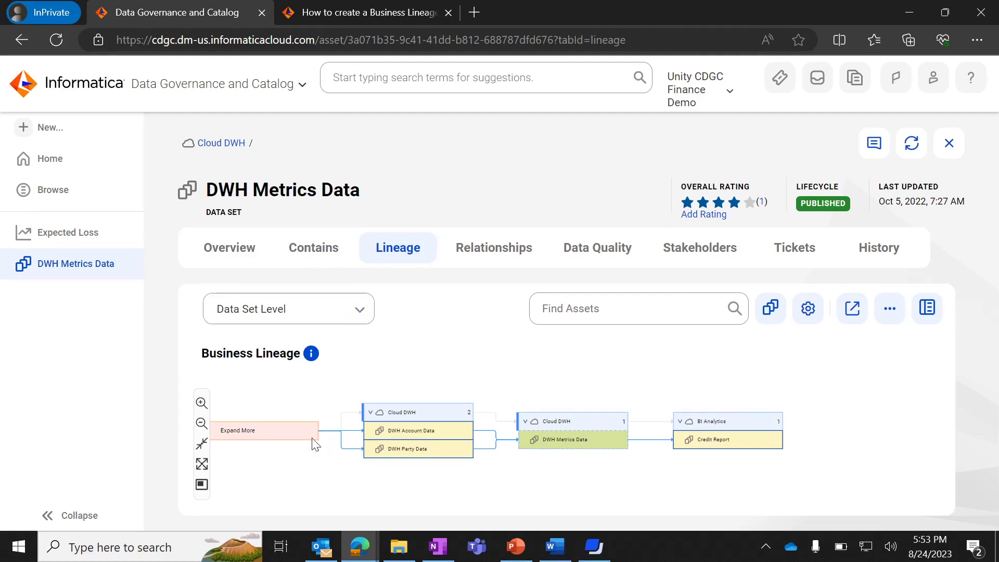
# Step: Filter the DWH Metrics Data lineage to column ACCNT_LAST_ACCESS_TS at data element level, full page
pyautogui.click(297, 311)
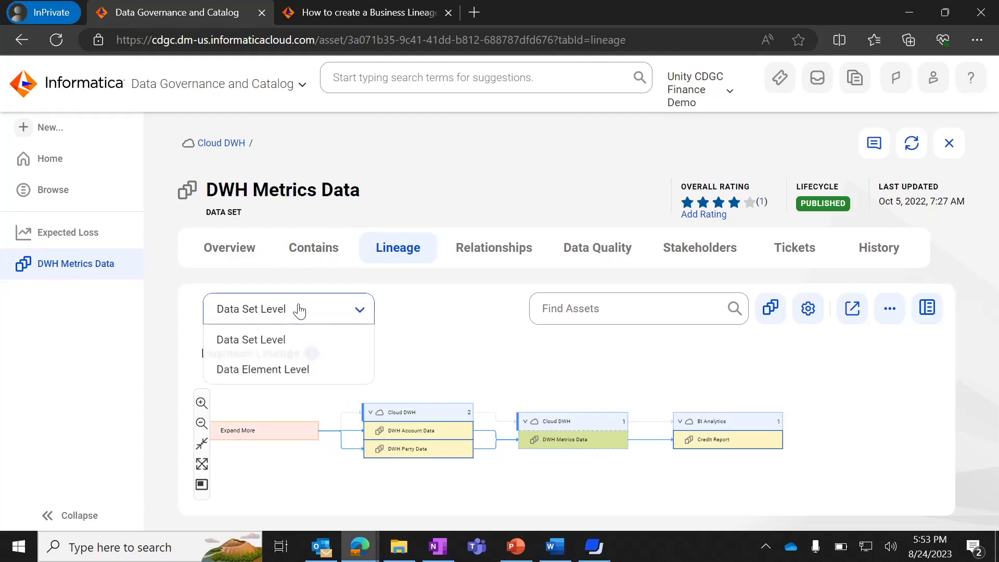
pyautogui.click(254, 370)
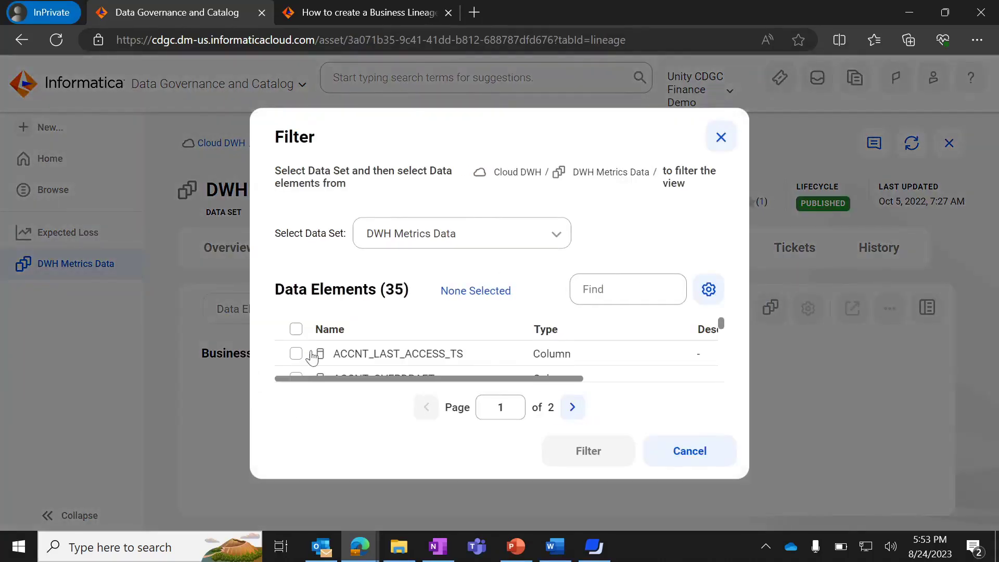
pyautogui.moveTo(723, 329)
pyautogui.mouseDown()
pyautogui.moveTo(728, 347)
pyautogui.moveTo(726, 326)
pyautogui.mouseUp()
pyautogui.click(296, 353)
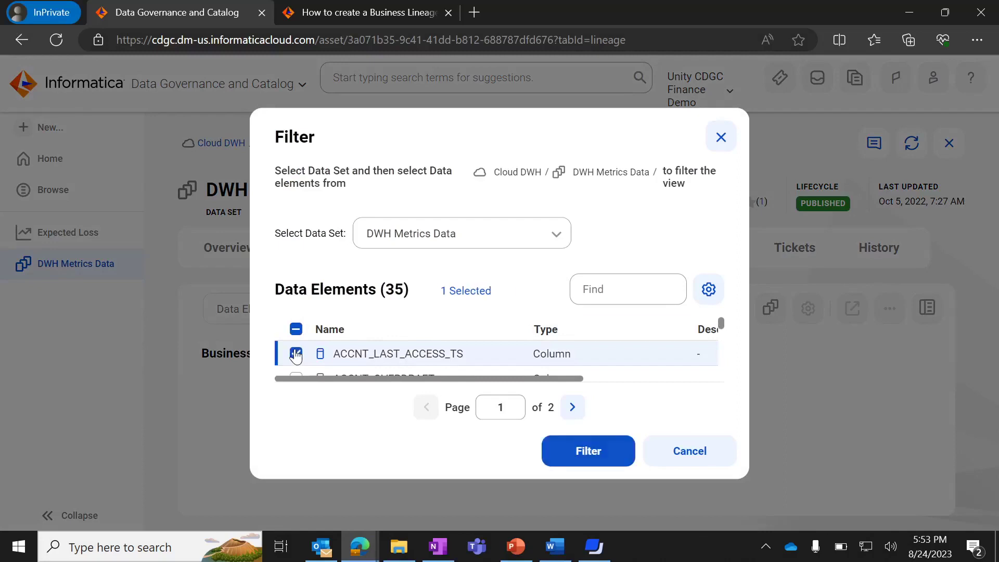
pyautogui.click(600, 456)
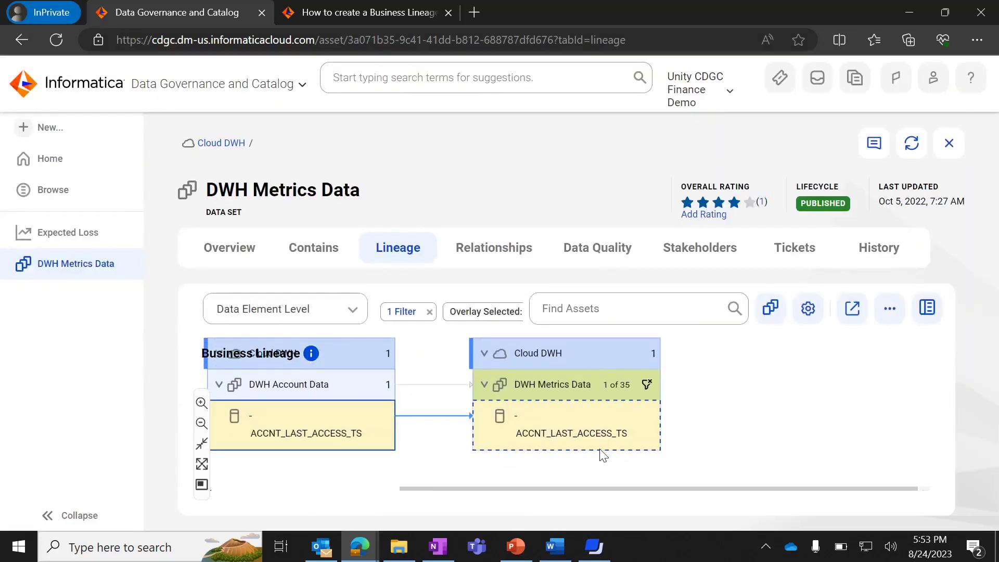
pyautogui.click(852, 308)
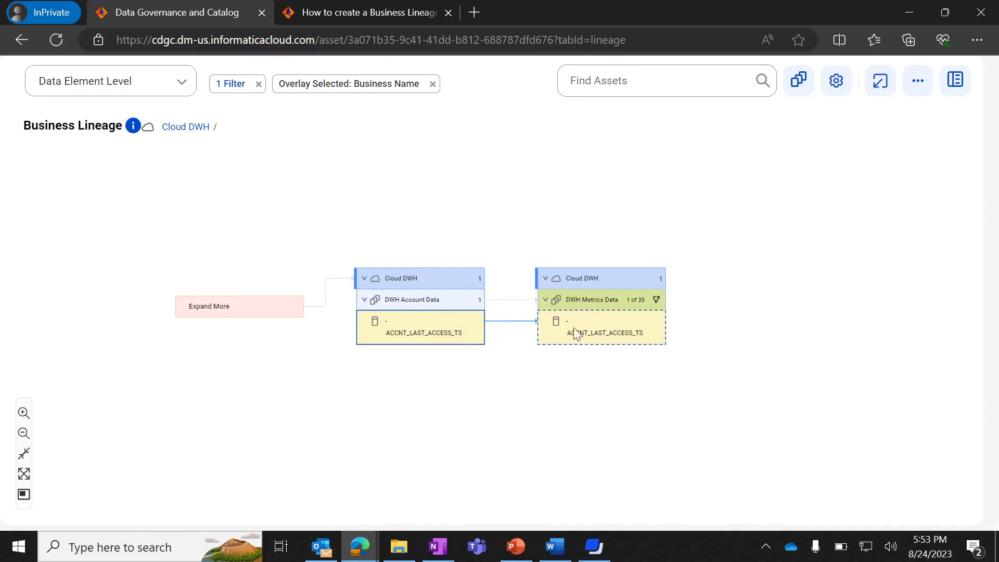
pyautogui.moveTo(592, 339)
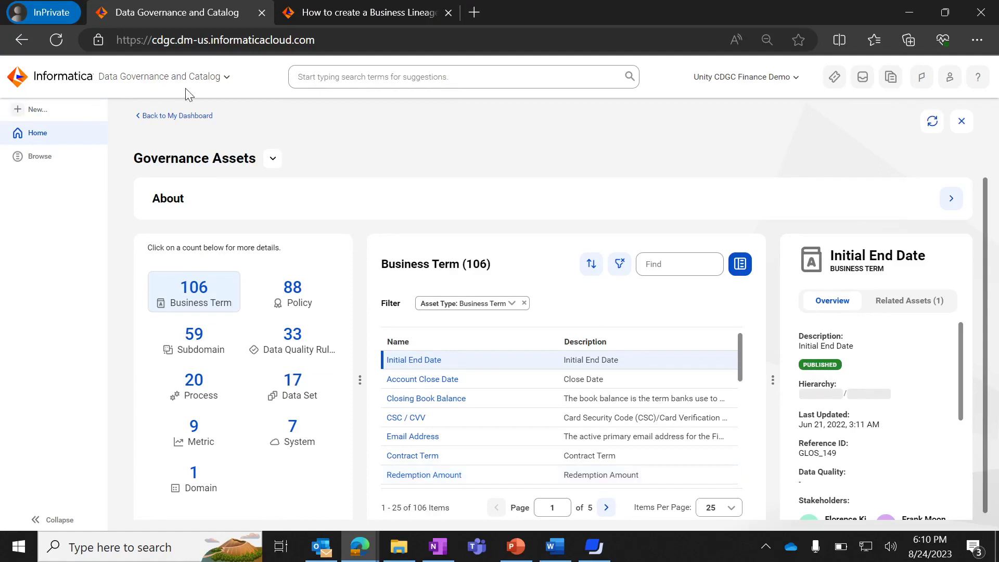
# Step: Browse the catalog's DWH source and open the METRICS table asset
pyautogui.click(34, 168)
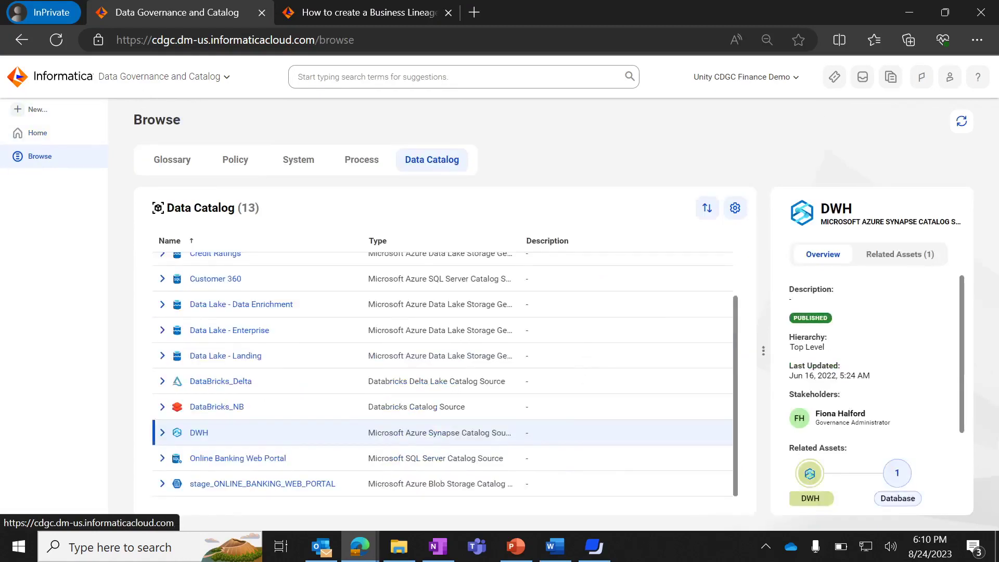
pyautogui.click(194, 438)
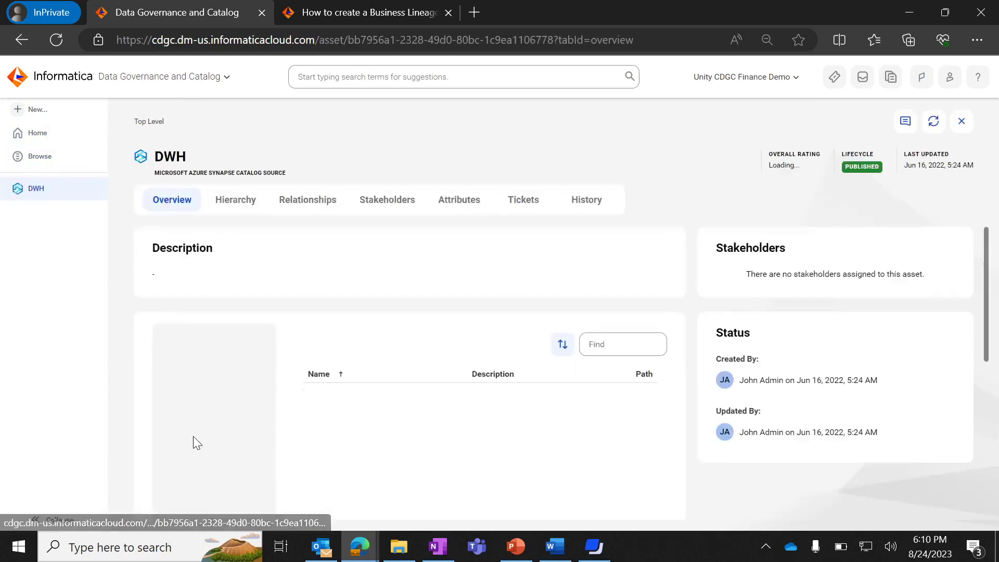
pyautogui.click(194, 430)
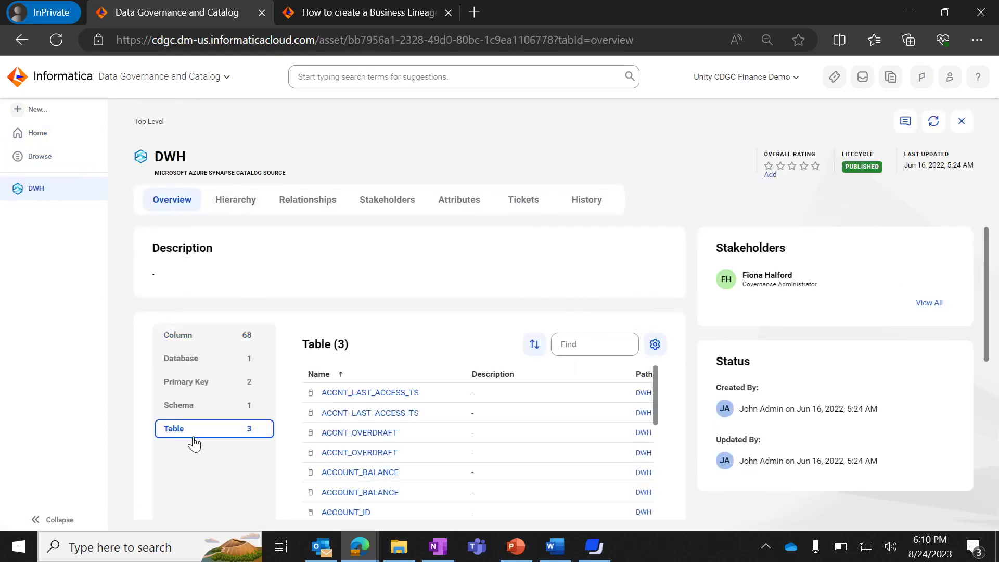
pyautogui.click(338, 433)
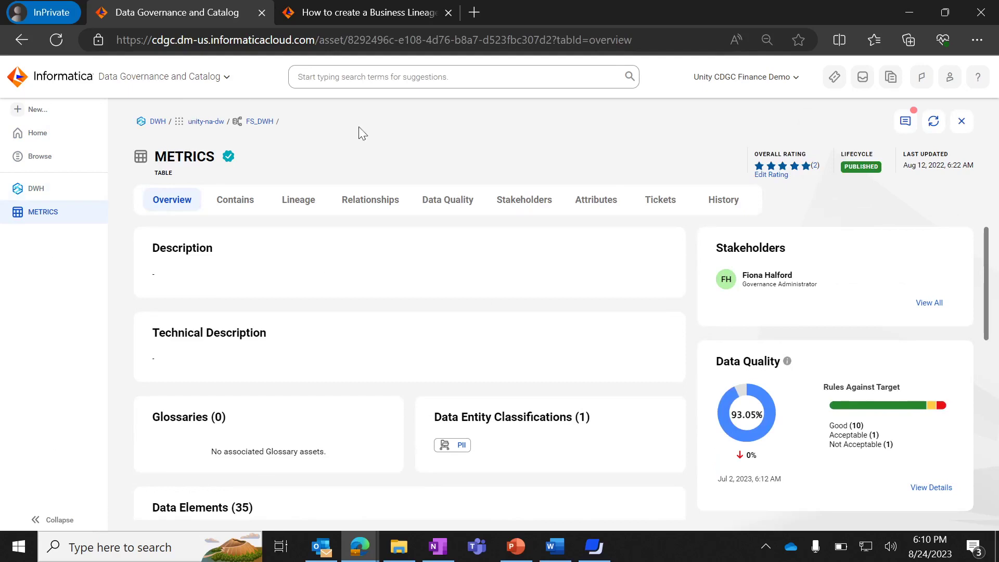
pyautogui.scroll(-4, 403, 488)
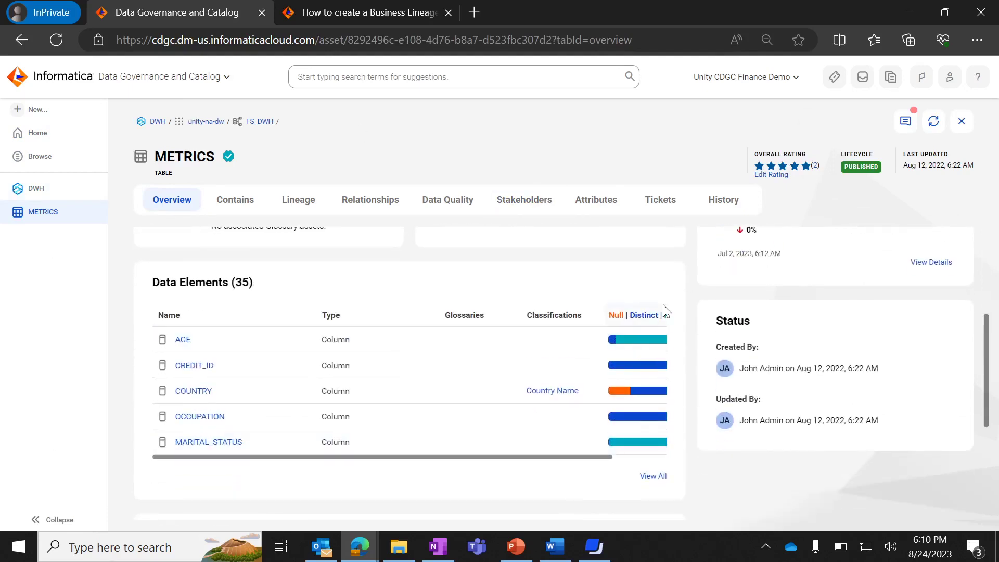
pyautogui.scroll(2, 666, 311)
# Step: Check METRICS data quality (98.9% Completeness, 87.2% Validity), then list its 35 data elements
pyautogui.click(447, 200)
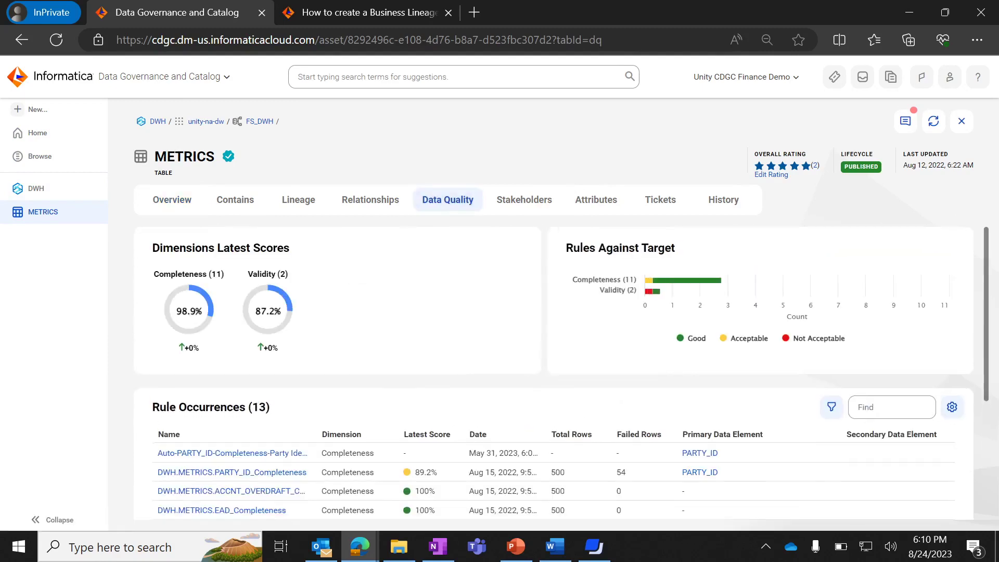
pyautogui.scroll(-4, 562, 374)
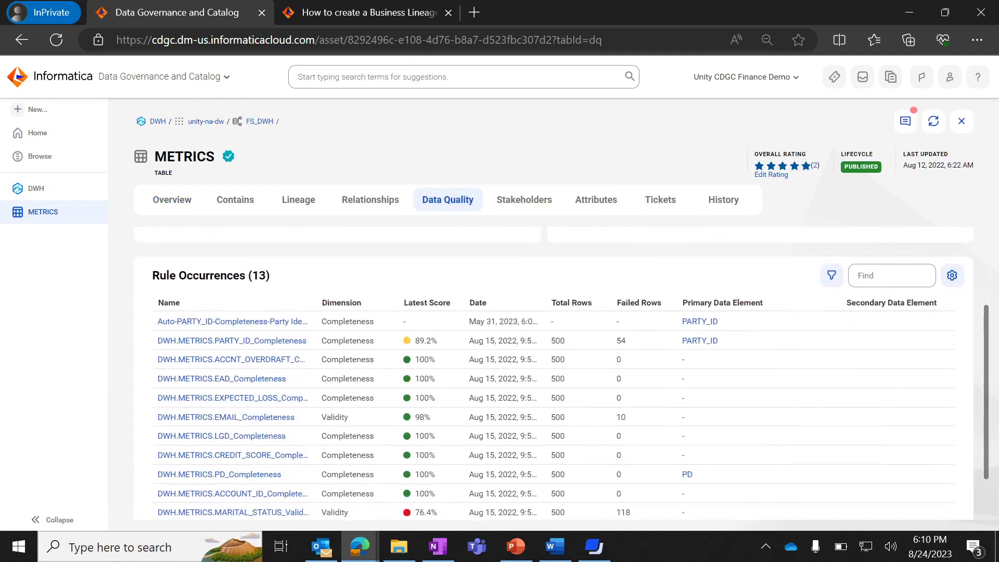
pyautogui.scroll(4, 570, 373)
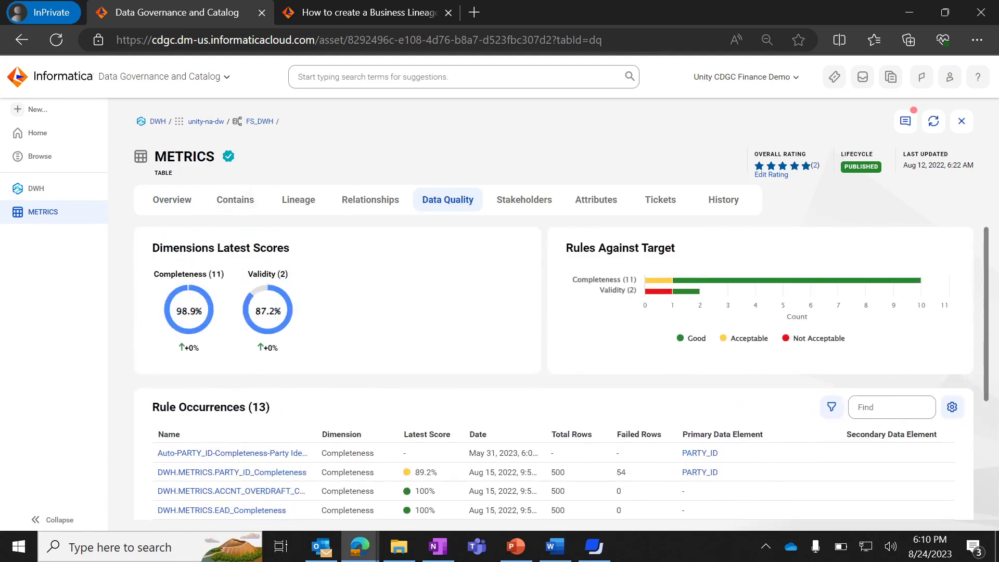
pyautogui.click(235, 200)
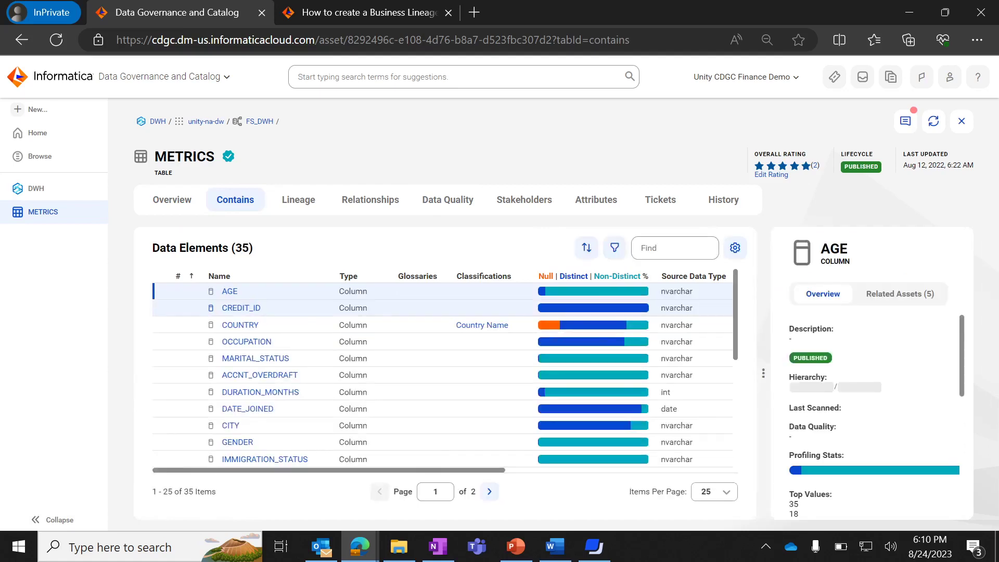
# Step: Review the METRICS data elements, then show lineage from df_TO_METRICS to Credit_Risk_Dataset
pyautogui.scroll(-3, 445, 375)
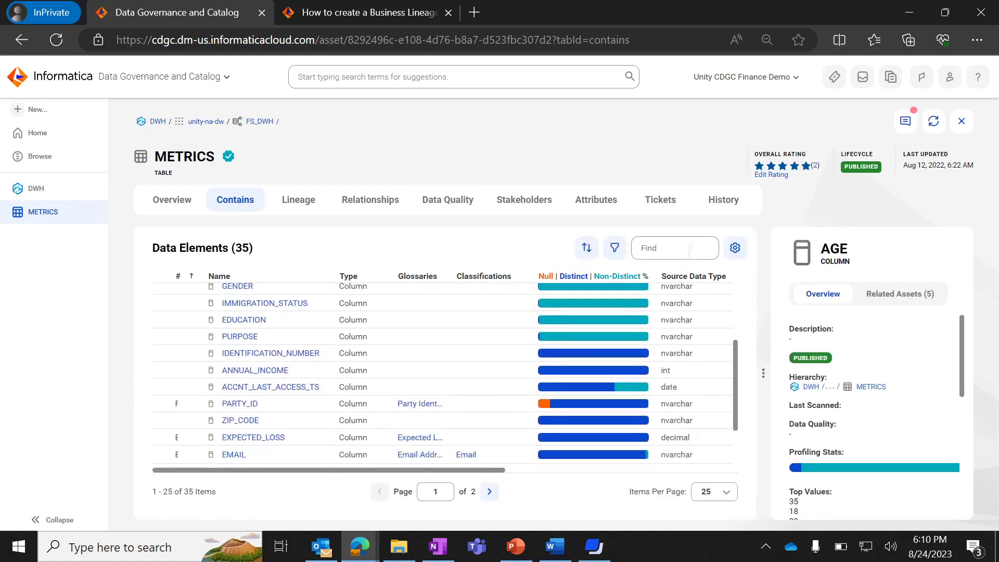
pyautogui.scroll(-2, 446, 375)
pyautogui.scroll(3, 446, 375)
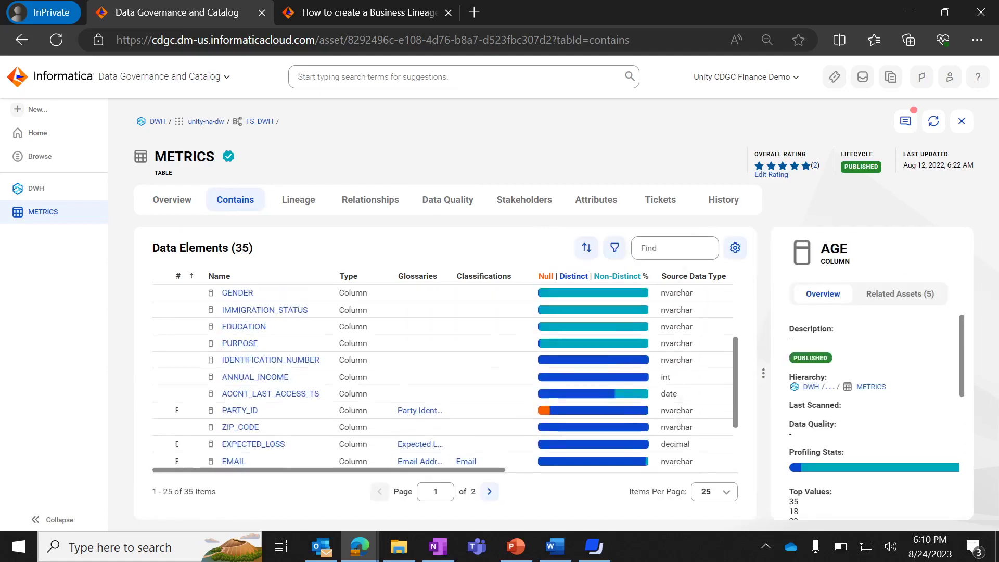
pyautogui.scroll(3, 446, 375)
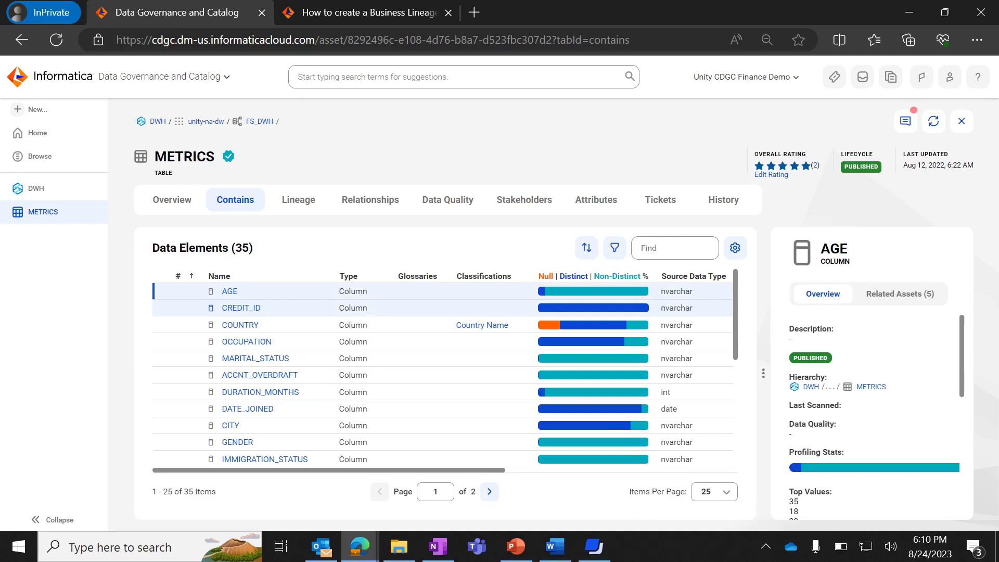
pyautogui.click(298, 199)
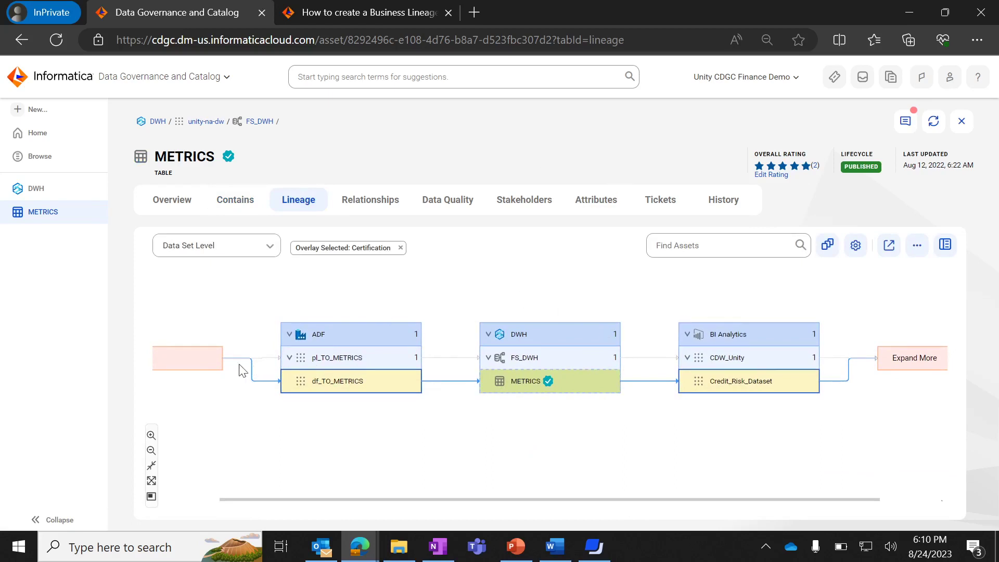
# Step: Expand the METRICS lineage upstream and downstream in full page, then switch to data element level
pyautogui.click(203, 364)
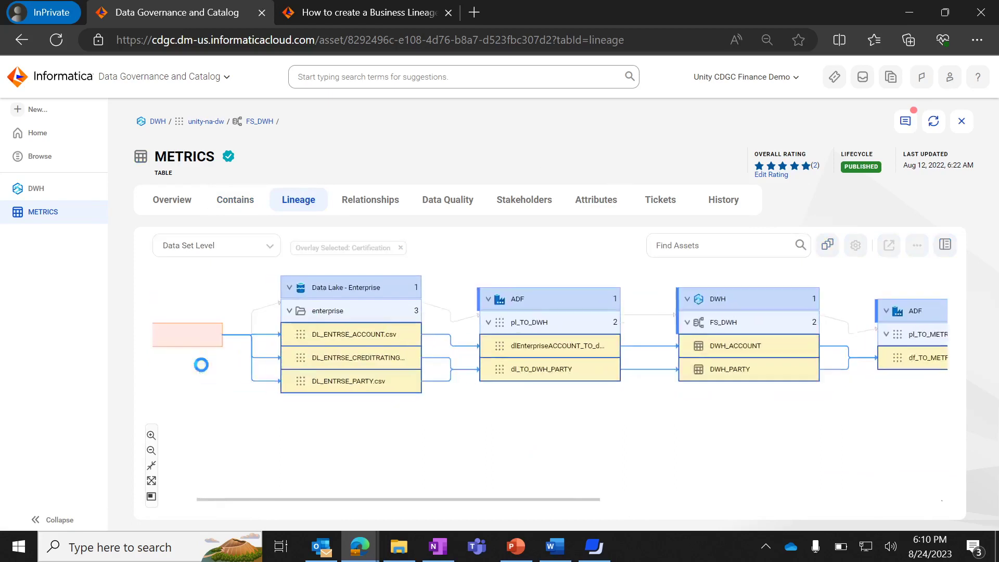
pyautogui.click(889, 245)
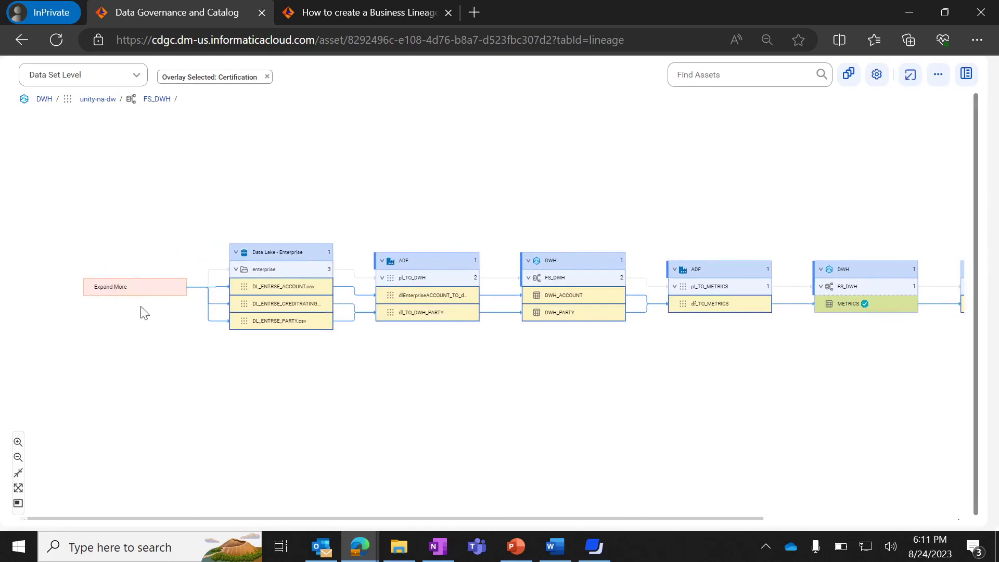
pyautogui.click(145, 291)
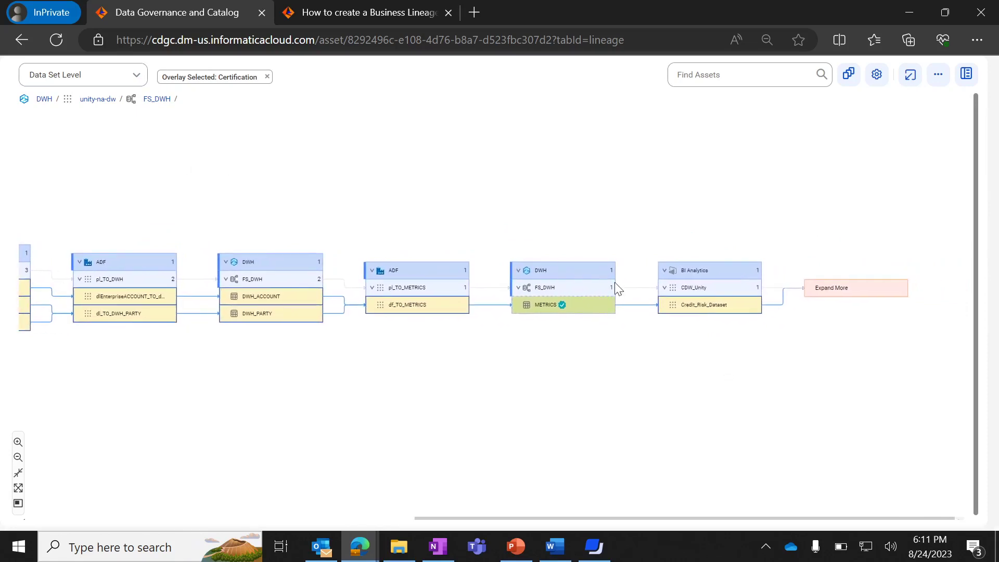
pyautogui.click(864, 298)
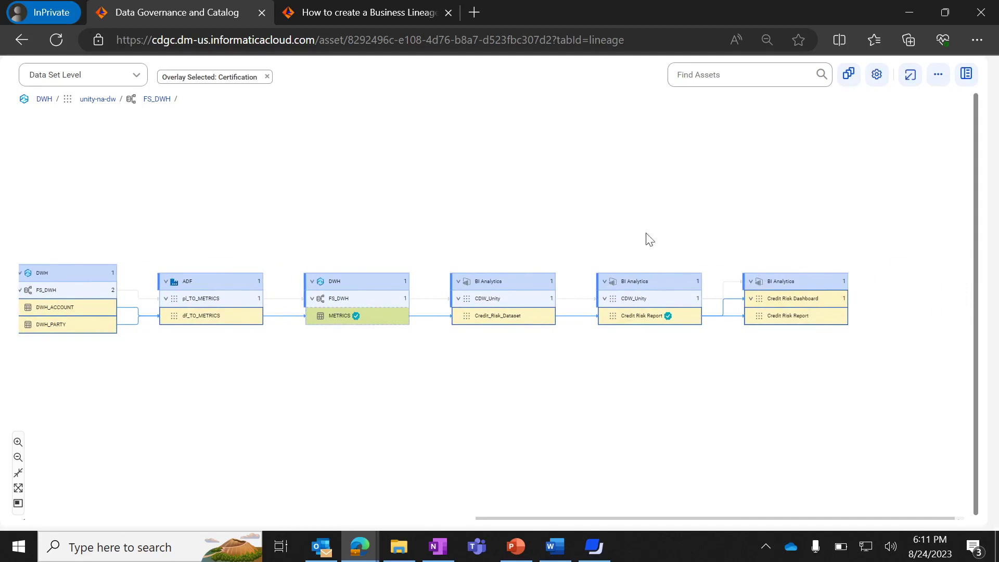
pyautogui.scroll(-5, 470, 215)
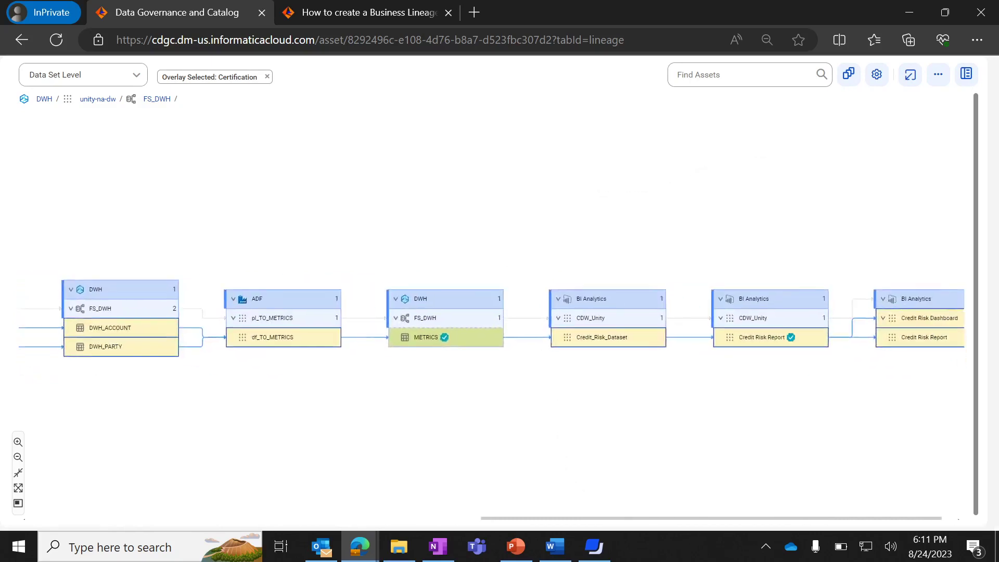
pyautogui.click(84, 74)
pyautogui.click(63, 118)
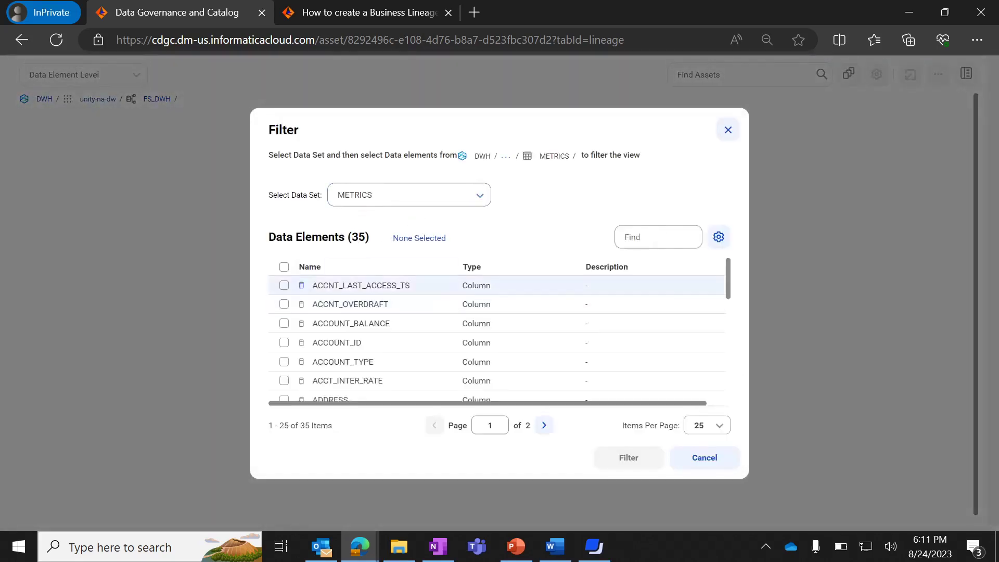
# Step: Cancel the element filter, leave the full-page lineage, and return to the 35 METRICS data elements
pyautogui.click(699, 463)
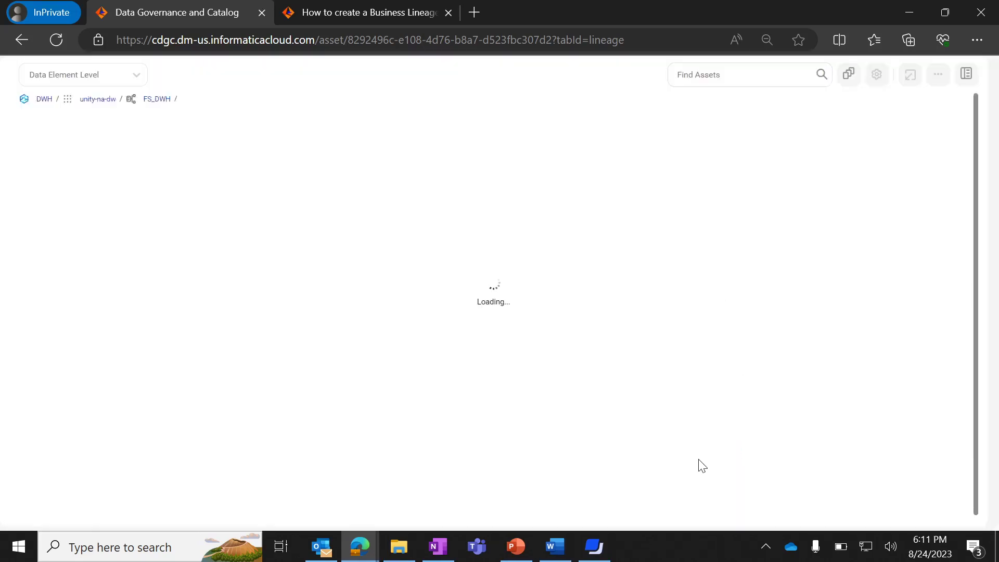
pyautogui.click(908, 78)
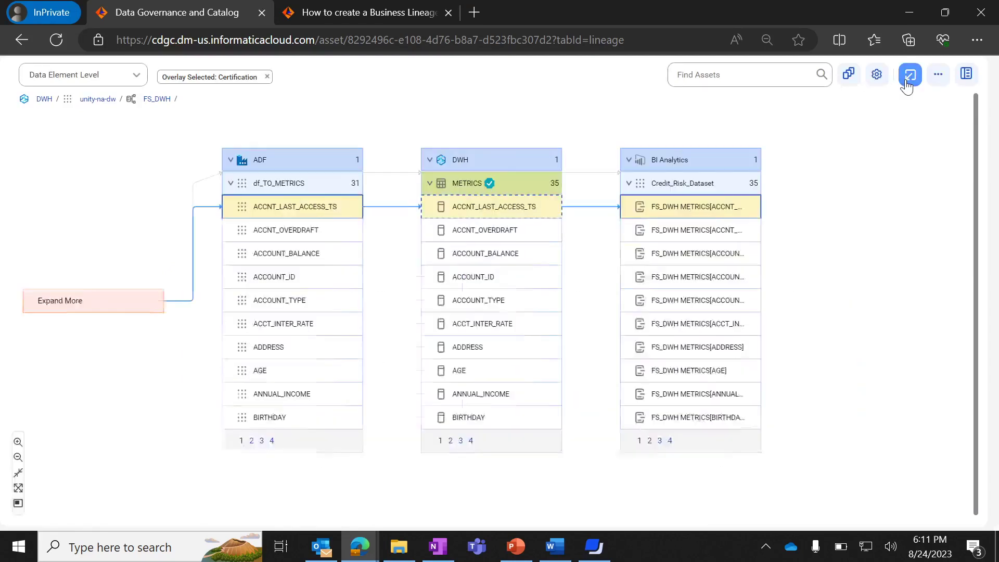
pyautogui.click(907, 82)
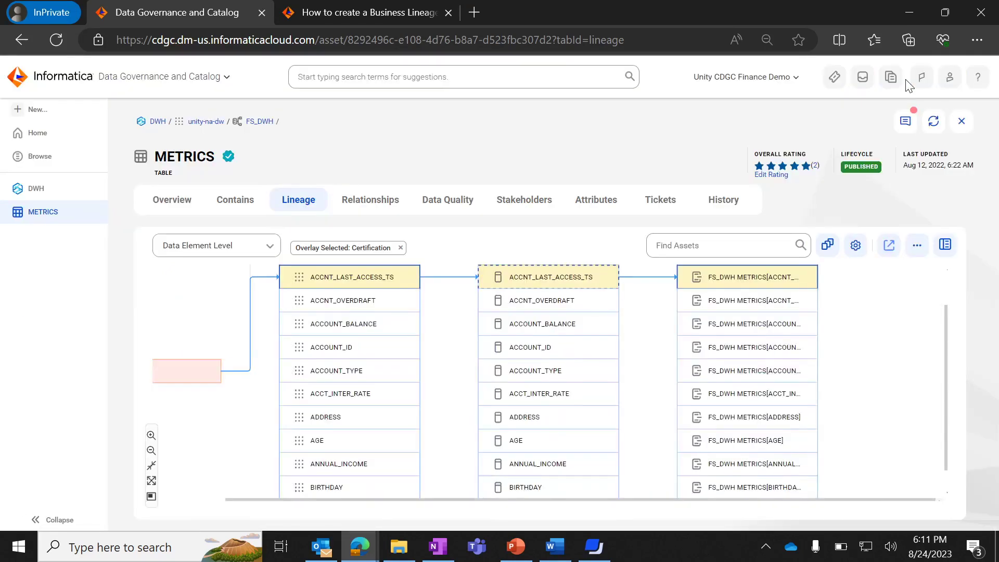
pyautogui.hotkey('alt', 'Left')
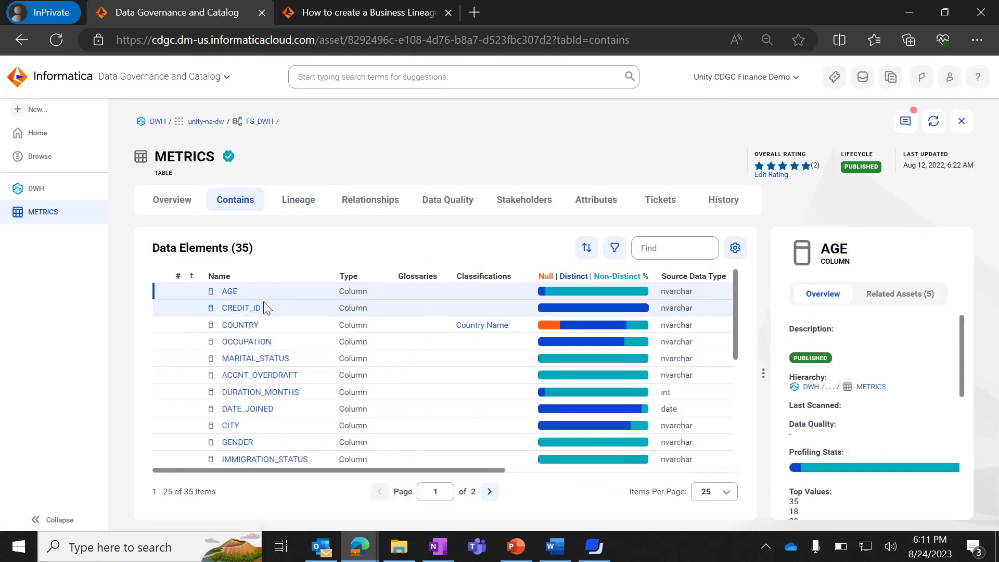
# Step: Open the ADDRESS column and view its lineage in the DWH Metrics Data business context
pyautogui.scroll(-2, 263, 302)
pyautogui.scroll(-3, 264, 302)
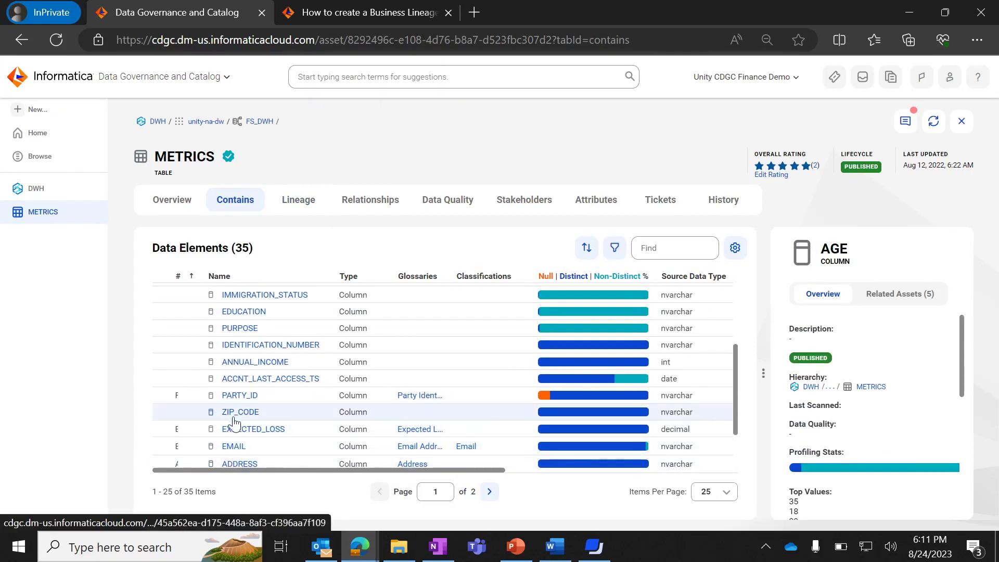
pyautogui.click(237, 464)
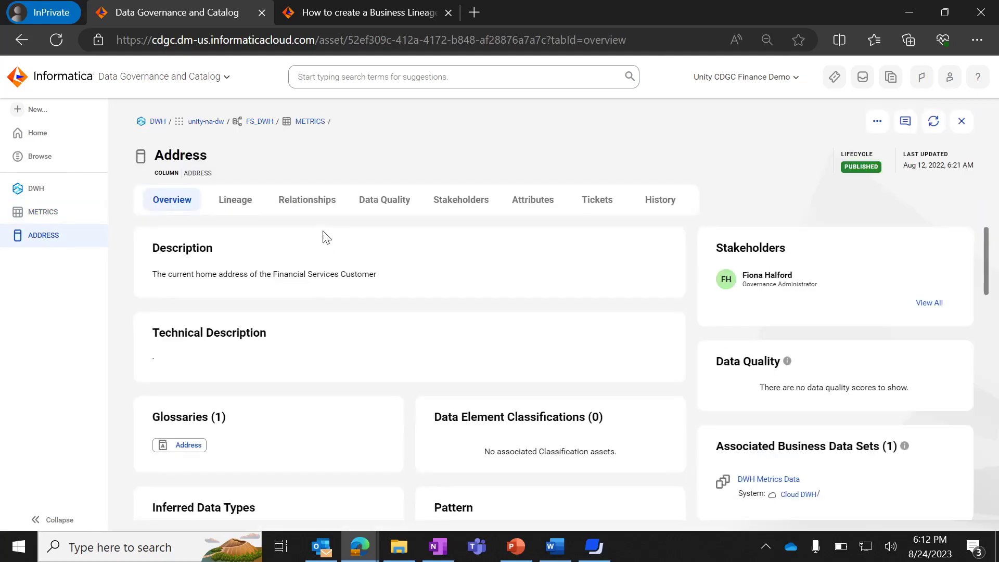
pyautogui.click(234, 203)
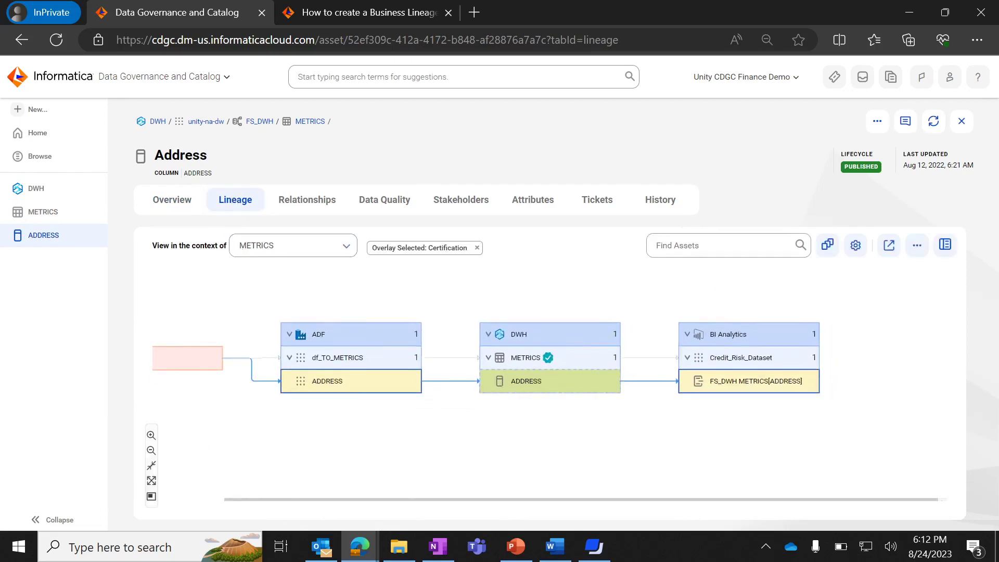
pyautogui.click(270, 257)
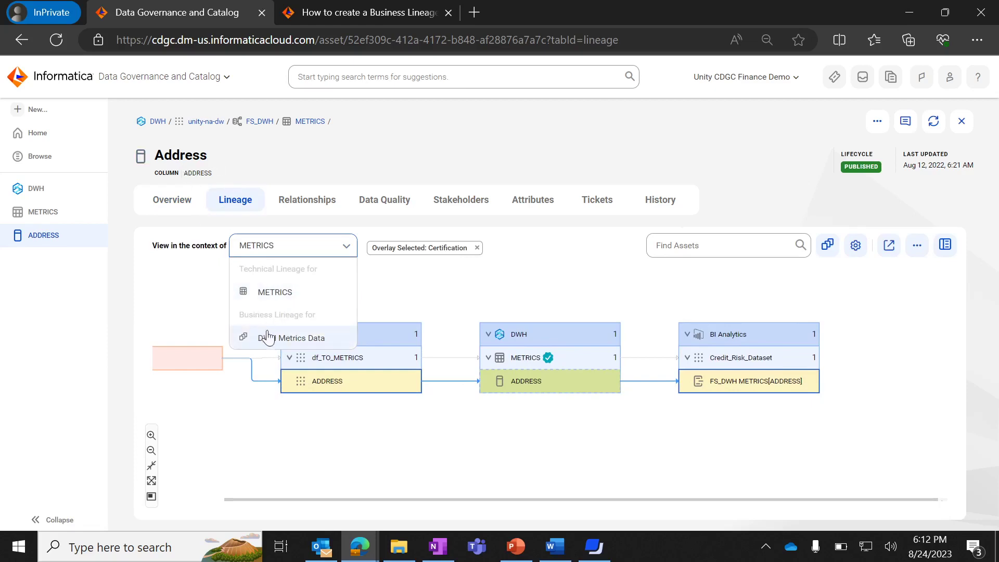
pyautogui.click(296, 341)
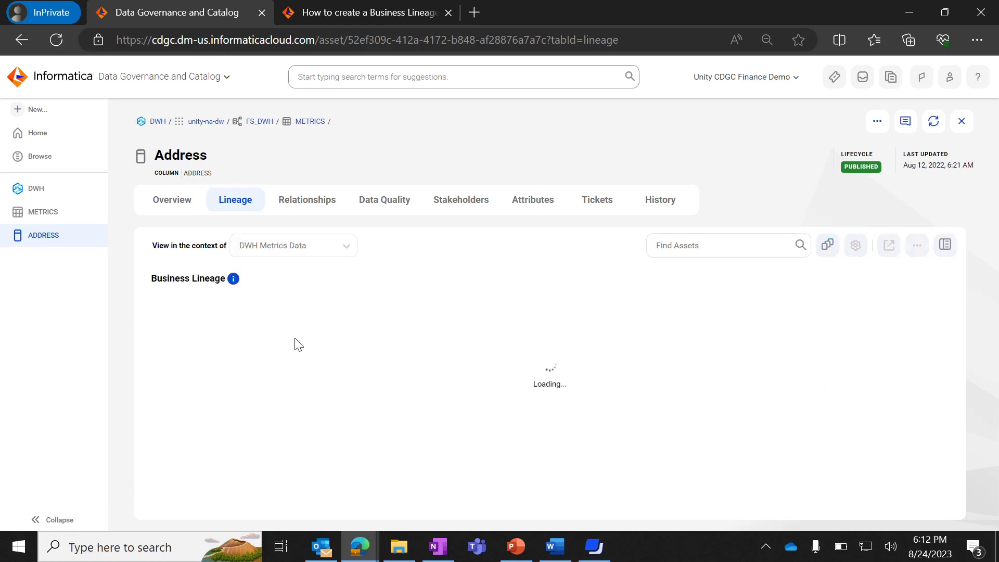
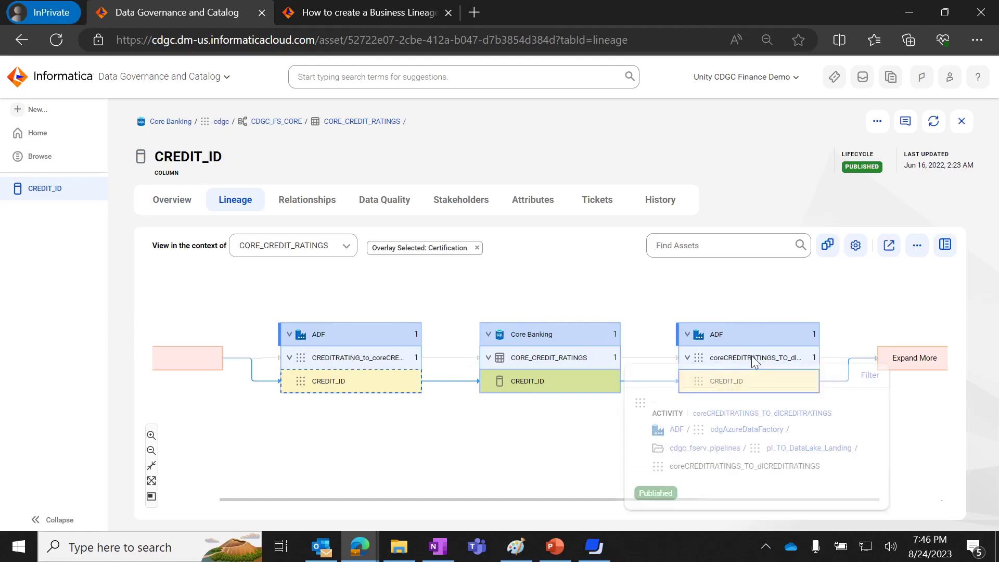
# Step: Expand the CREDIT_ID lineage downstream to DL_CREDITRATINGS.csv in Data Lake - Landing and list the hop-count options
pyautogui.click(924, 359)
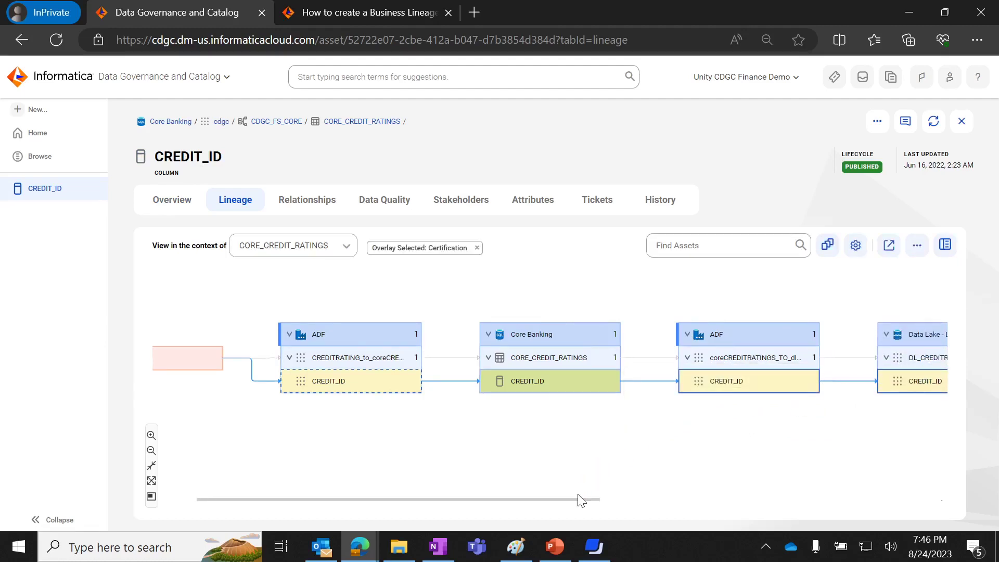
pyautogui.moveTo(580, 498); pyautogui.dragTo(910, 500)
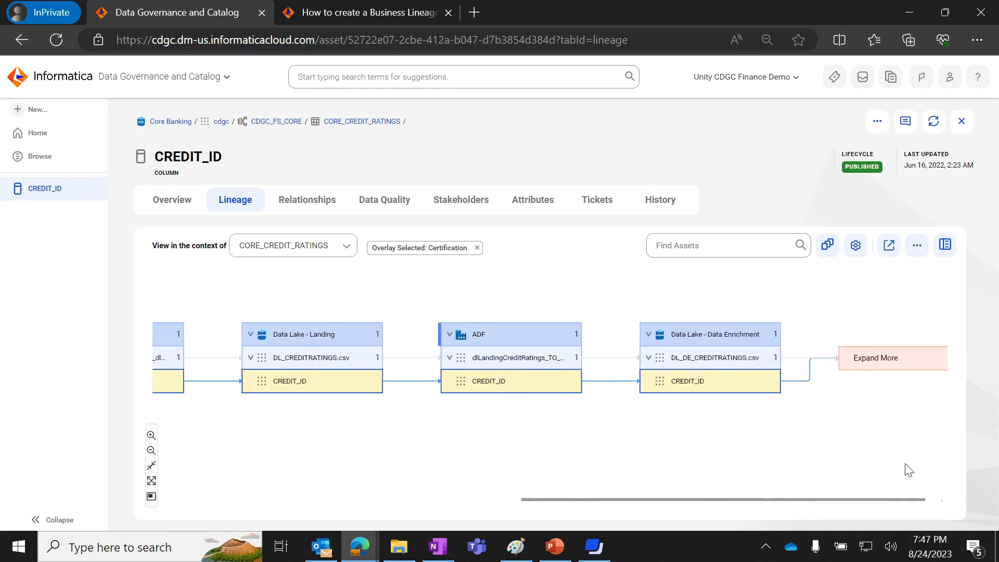
pyautogui.click(879, 368)
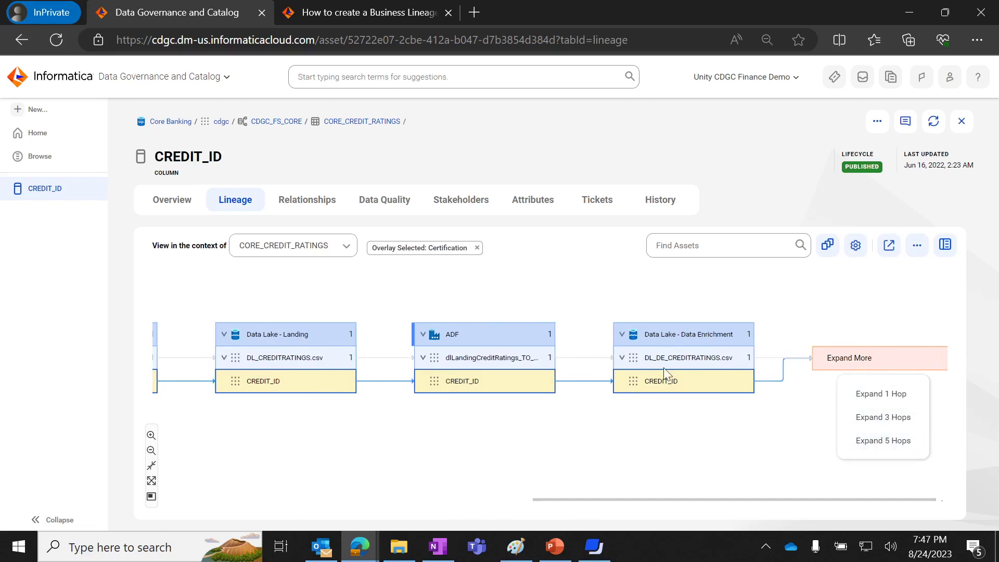
pyautogui.moveTo(661, 388)
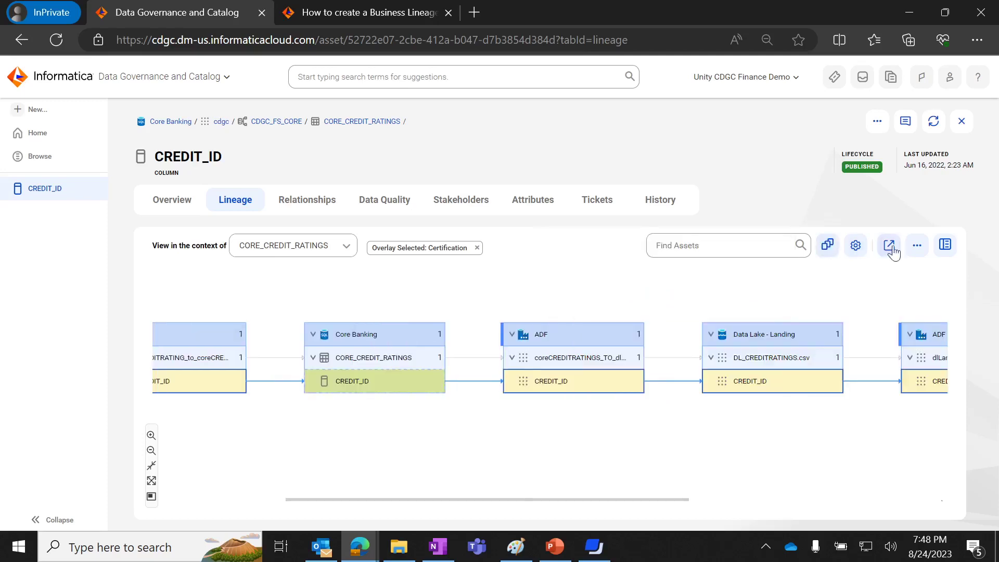
pyautogui.click(945, 255)
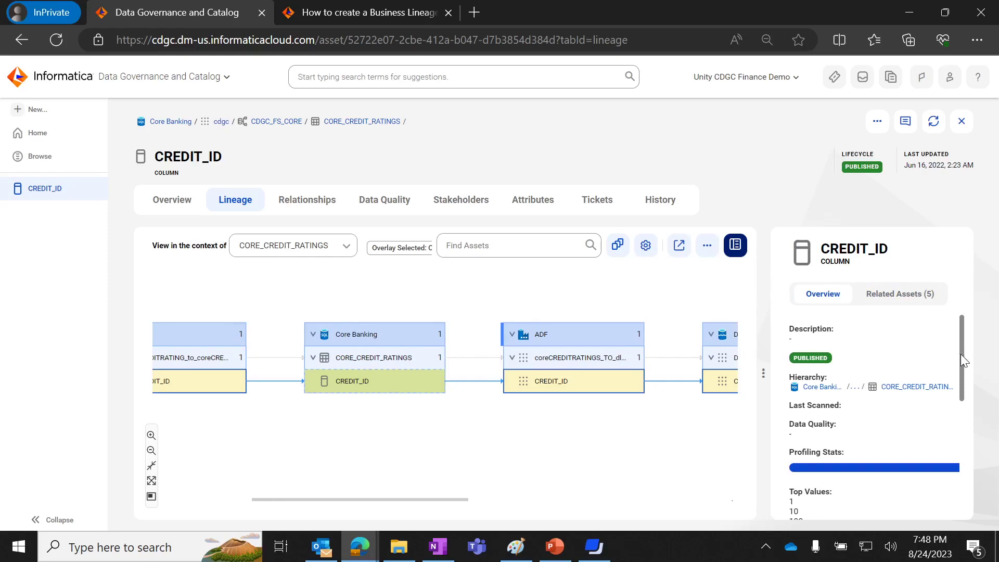
pyautogui.moveTo(961, 355); pyautogui.dragTo(969, 475)
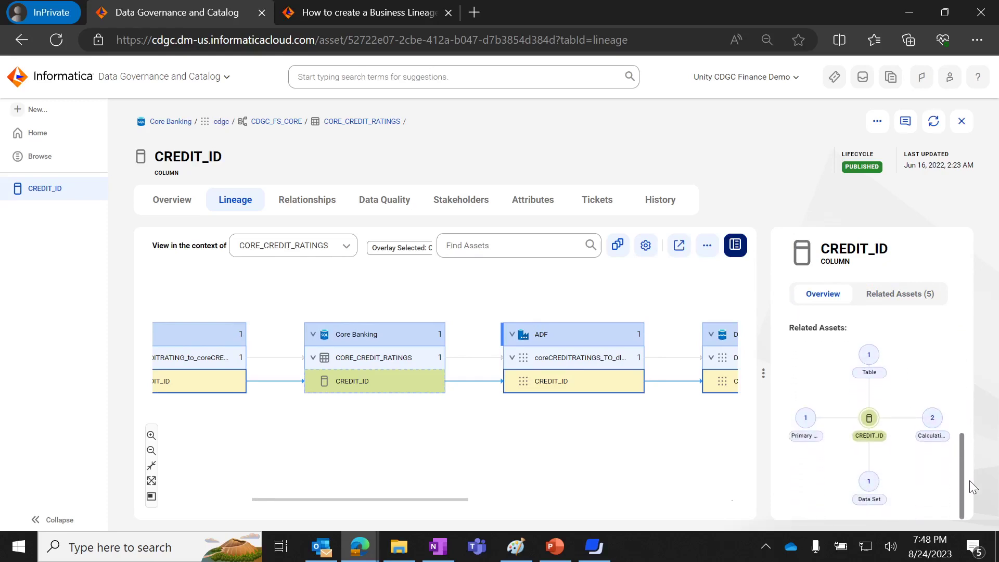
pyautogui.click(595, 380)
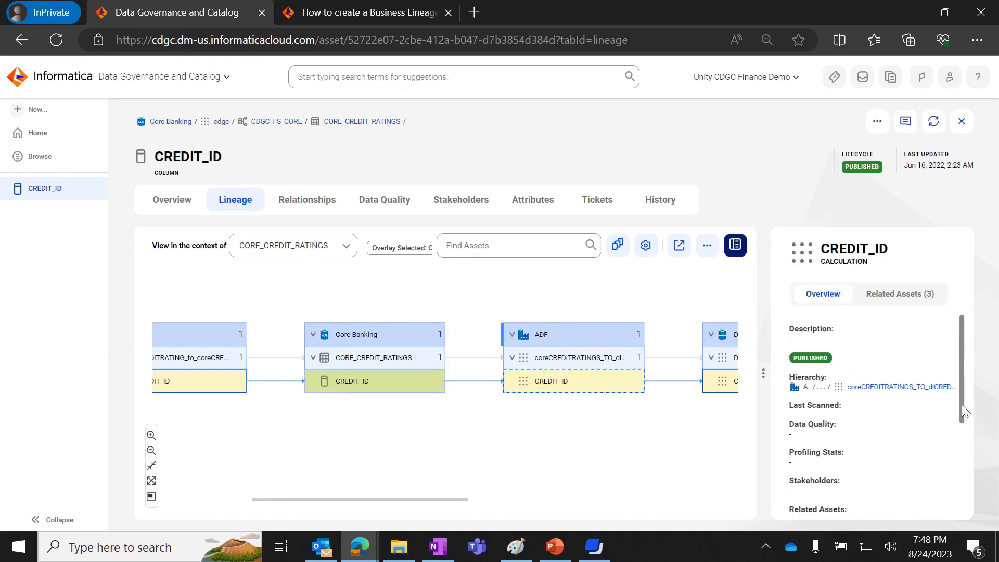
pyautogui.moveTo(962, 405); pyautogui.dragTo(972, 501)
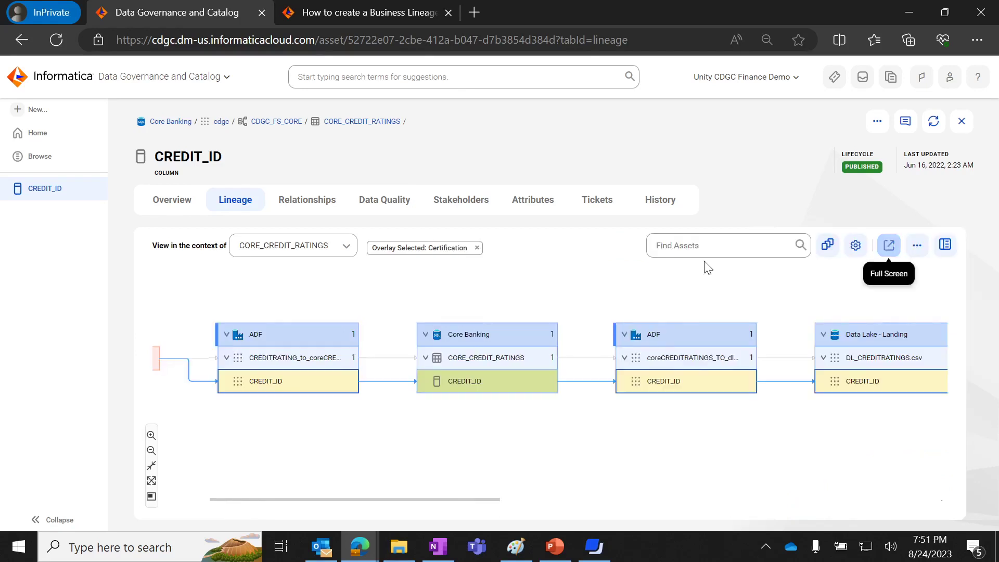
# Step: Show the CREDIT_ID lineage full screen, reaching dl_TO_DWH_PARTY, and focus the Find Assets search box
pyautogui.click(890, 245)
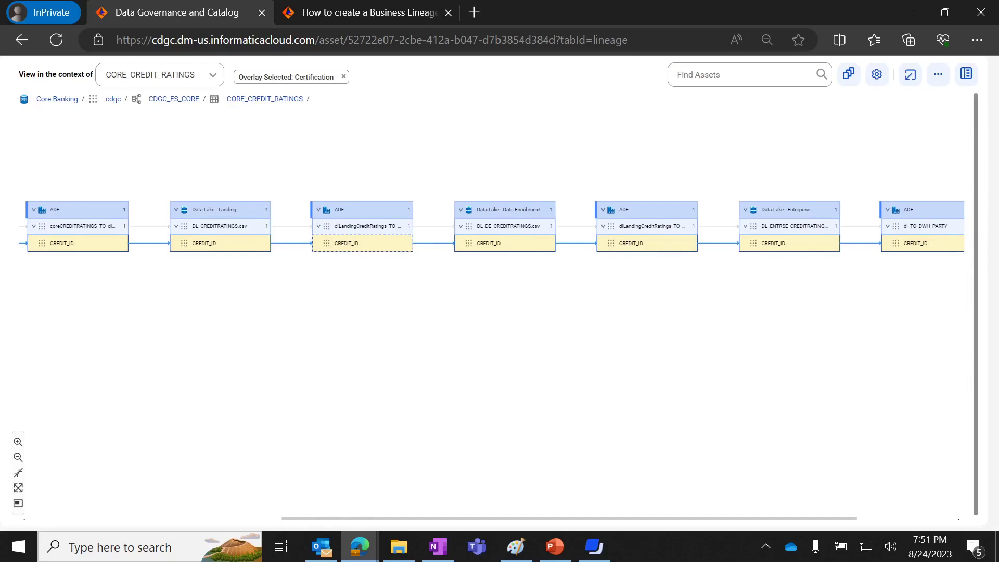
pyautogui.click(739, 75)
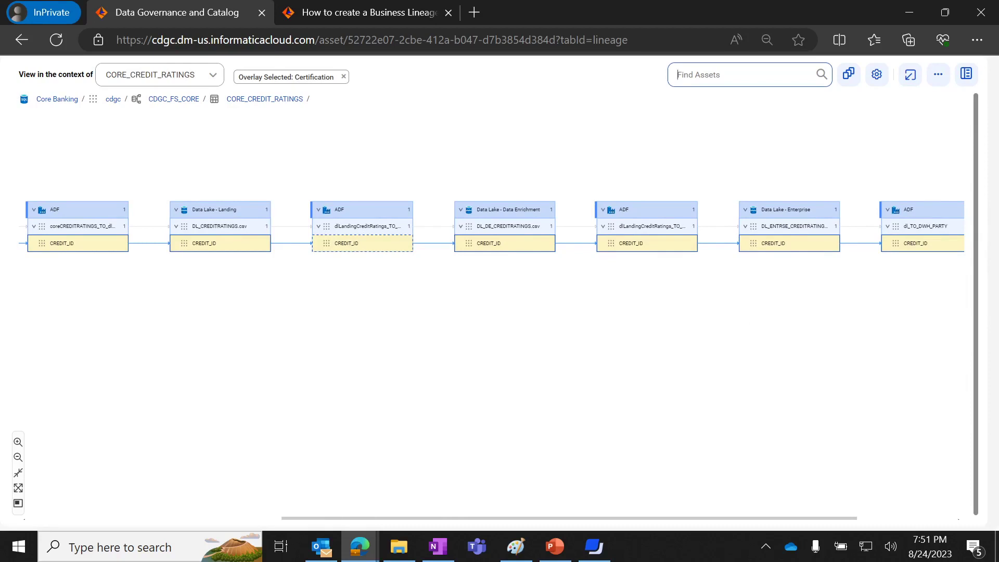
pyautogui.write('dl_to')
pyautogui.press('Return')
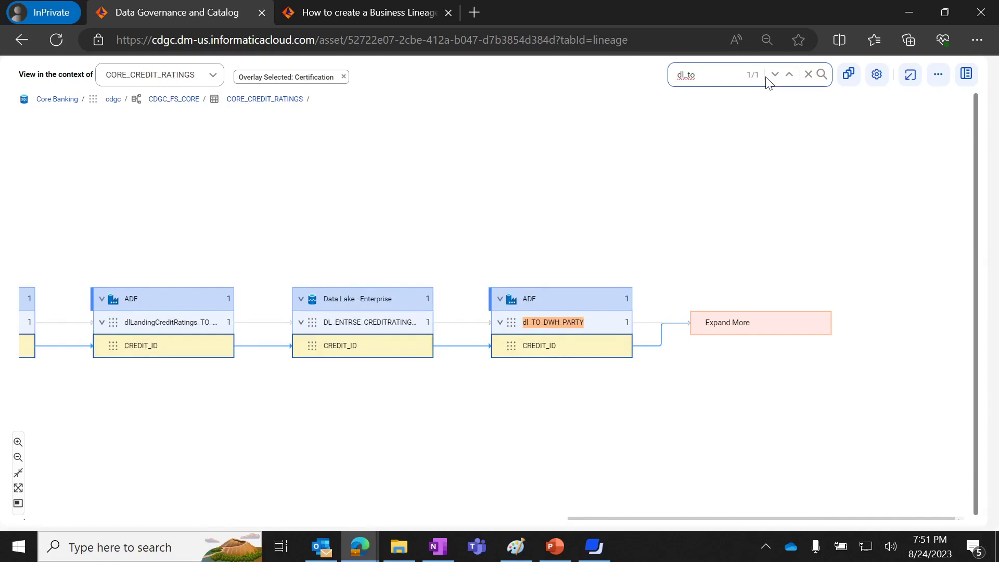
pyautogui.press('BackSpace')
pyautogui.press('BackSpace')
pyautogui.press('BackSpace')
pyautogui.press('BackSpace')
pyautogui.press('BackSpace')
pyautogui.write('cre')
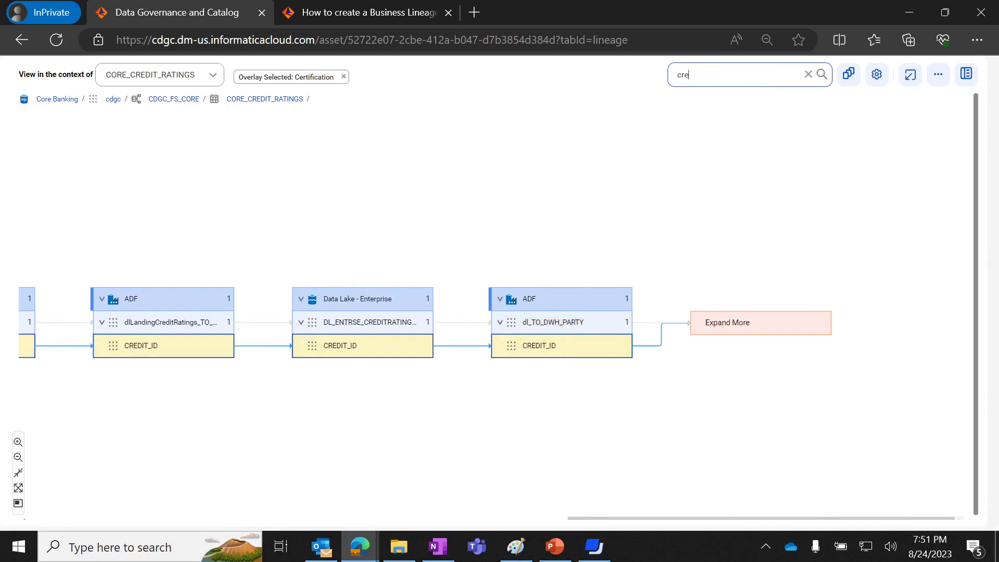
pyautogui.write('dit')
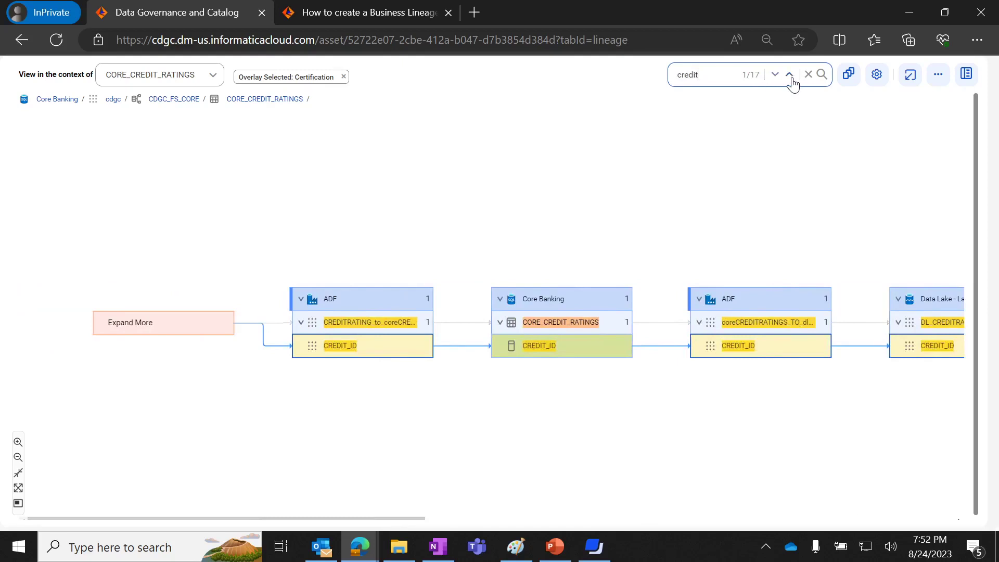
pyautogui.click(789, 75)
pyautogui.click(790, 75)
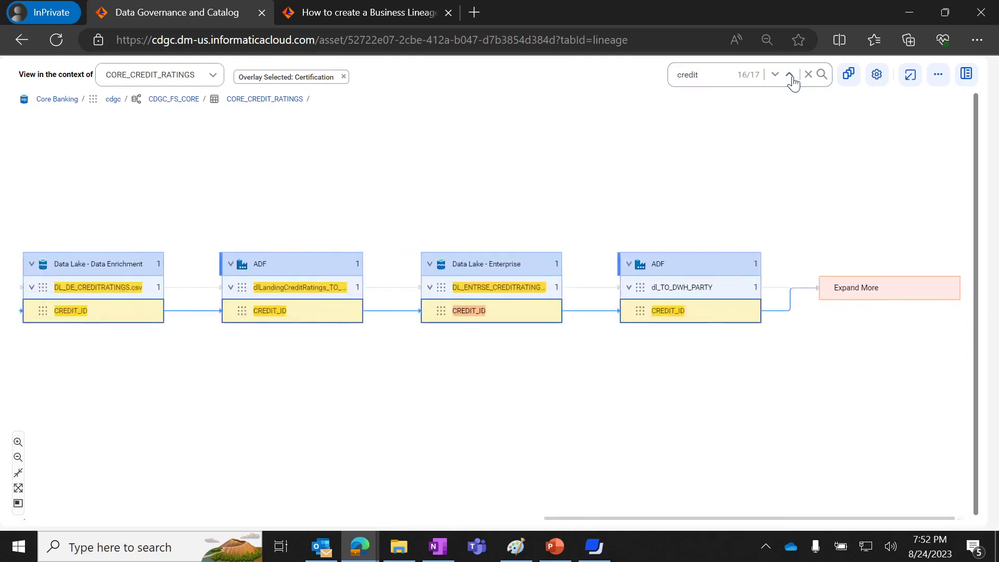
pyautogui.click(789, 74)
pyautogui.click(789, 75)
pyautogui.click(790, 74)
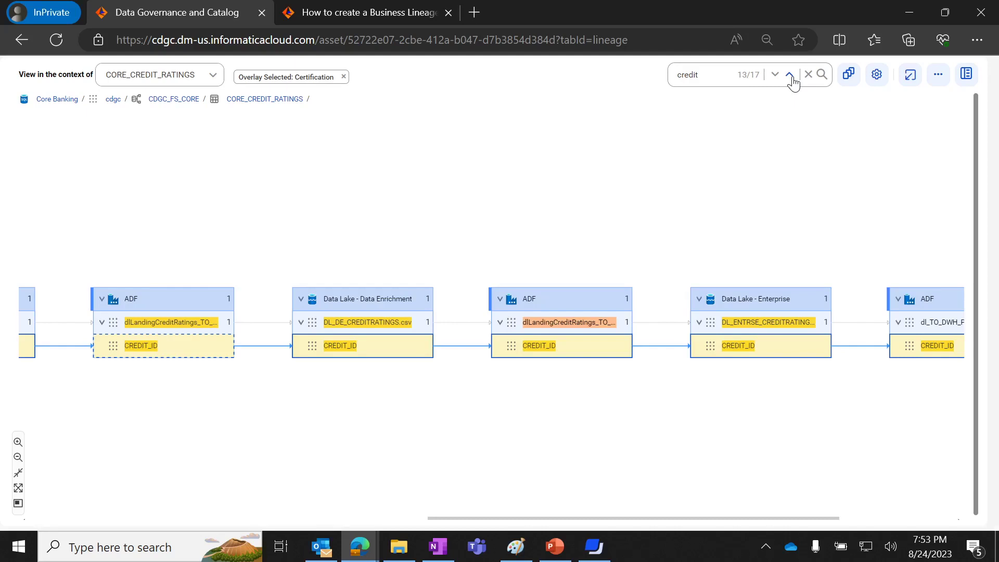
pyautogui.click(808, 74)
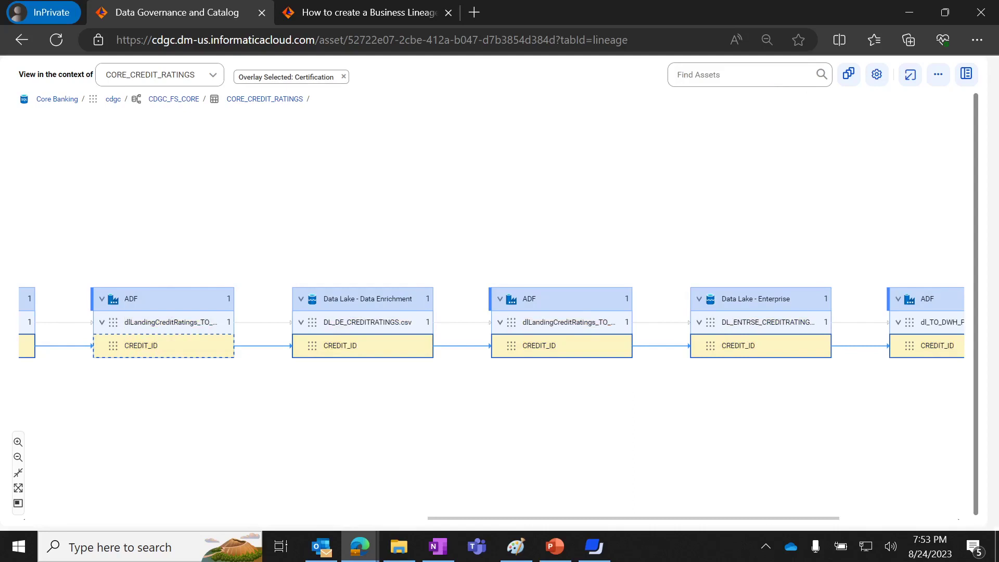
# Step: List the lineage overlay options, such as Certification and Sensitivity, for the METRICS CREDIT_ID column
pyautogui.click(854, 82)
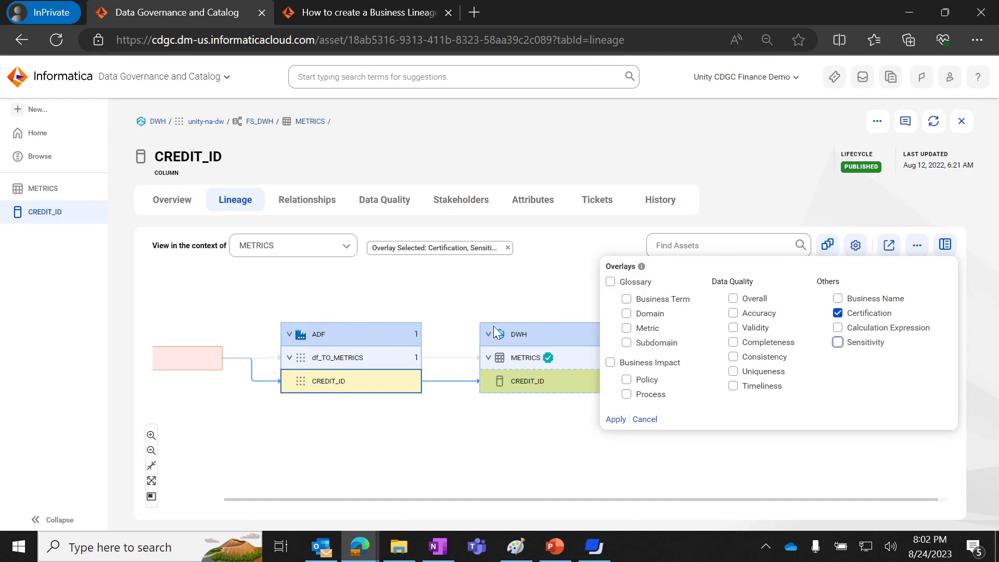
# Step: Open the CREDIT_ID details panel beside the lineage and list the SVG, PDF and PNG export options
pyautogui.click(855, 247)
pyautogui.click(852, 252)
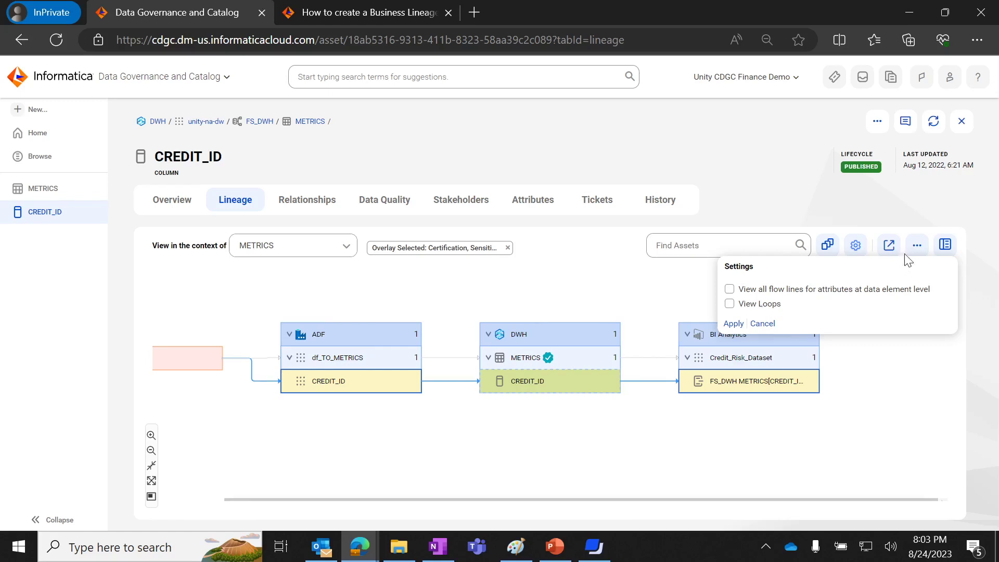
pyautogui.click(945, 245)
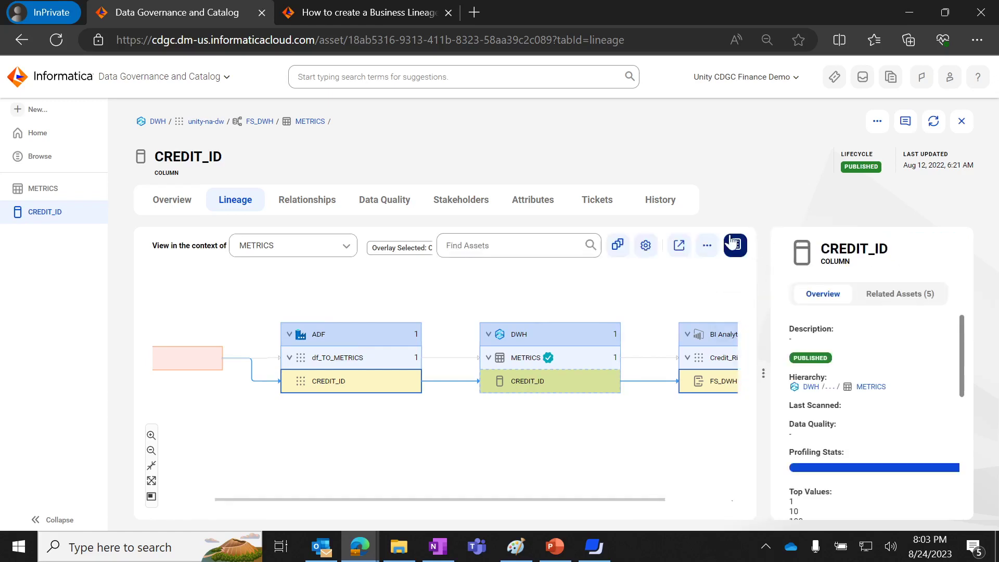
pyautogui.click(707, 245)
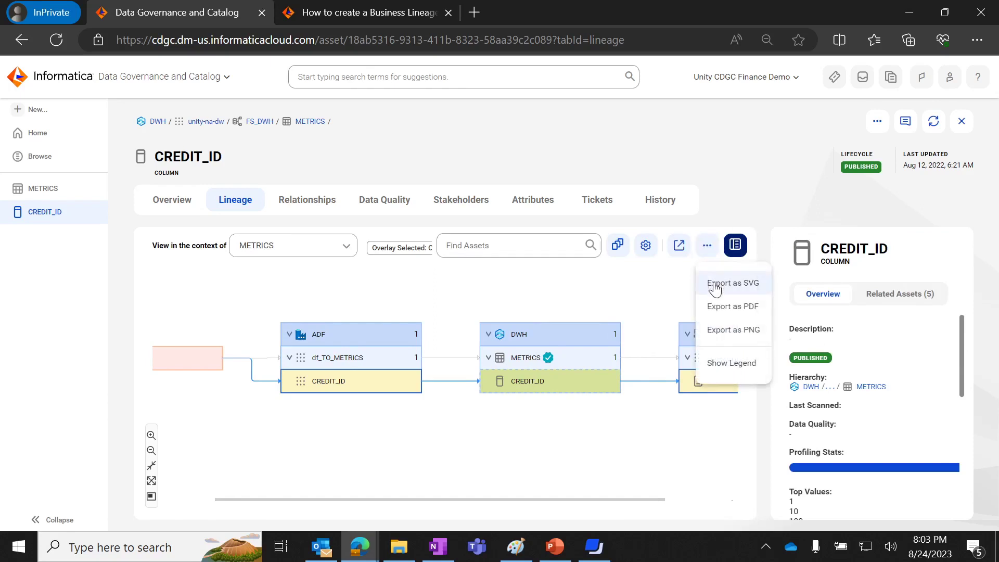